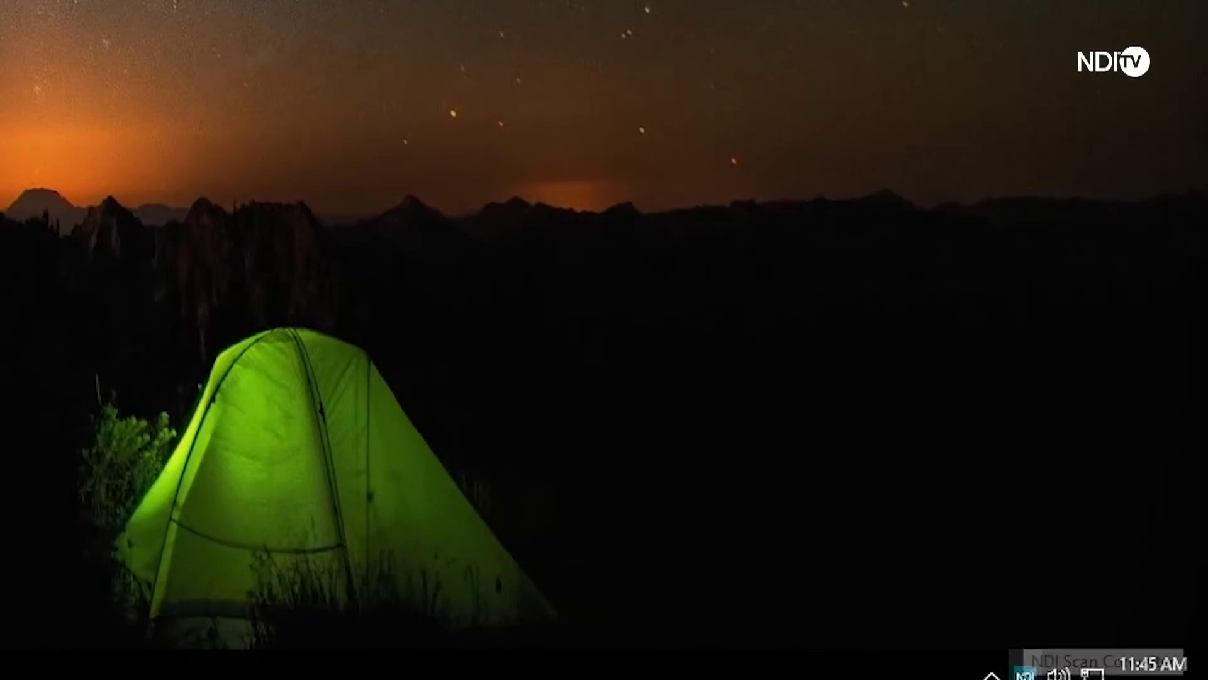
Set the NDI Screen Capture framerate to 59.94p (NTSC) from the tray menu's Framerate list.
right_click(1026, 673)
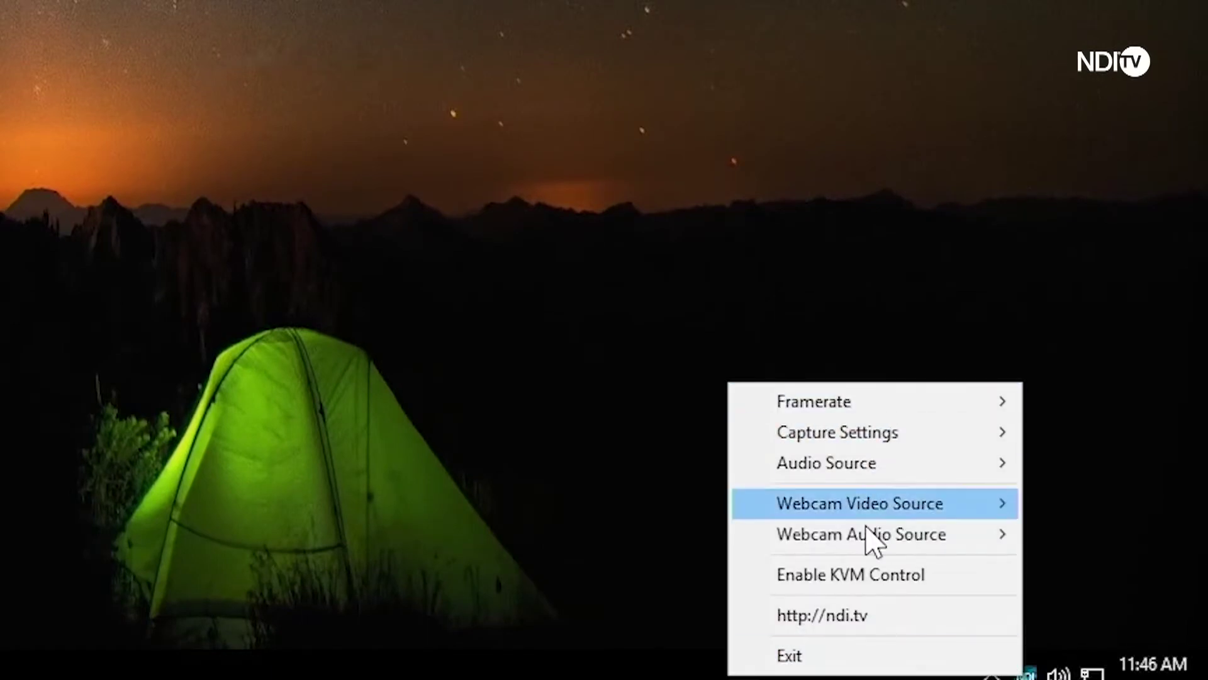
mouse_move(861, 410)
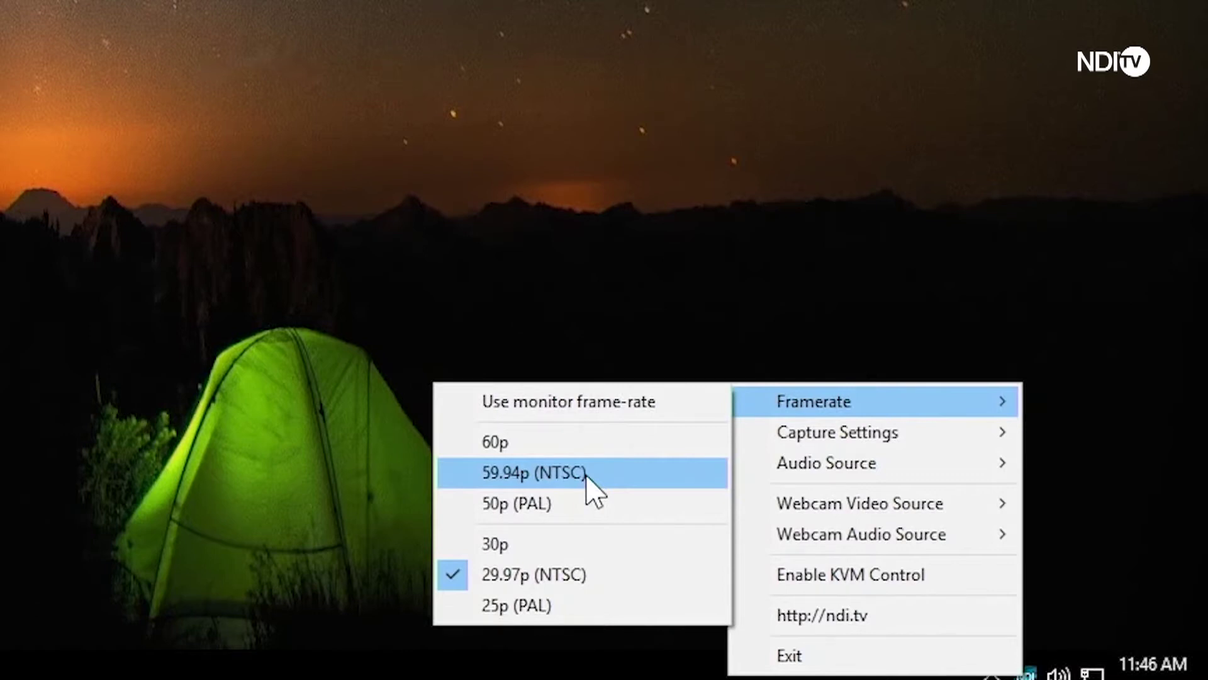
left_click(629, 488)
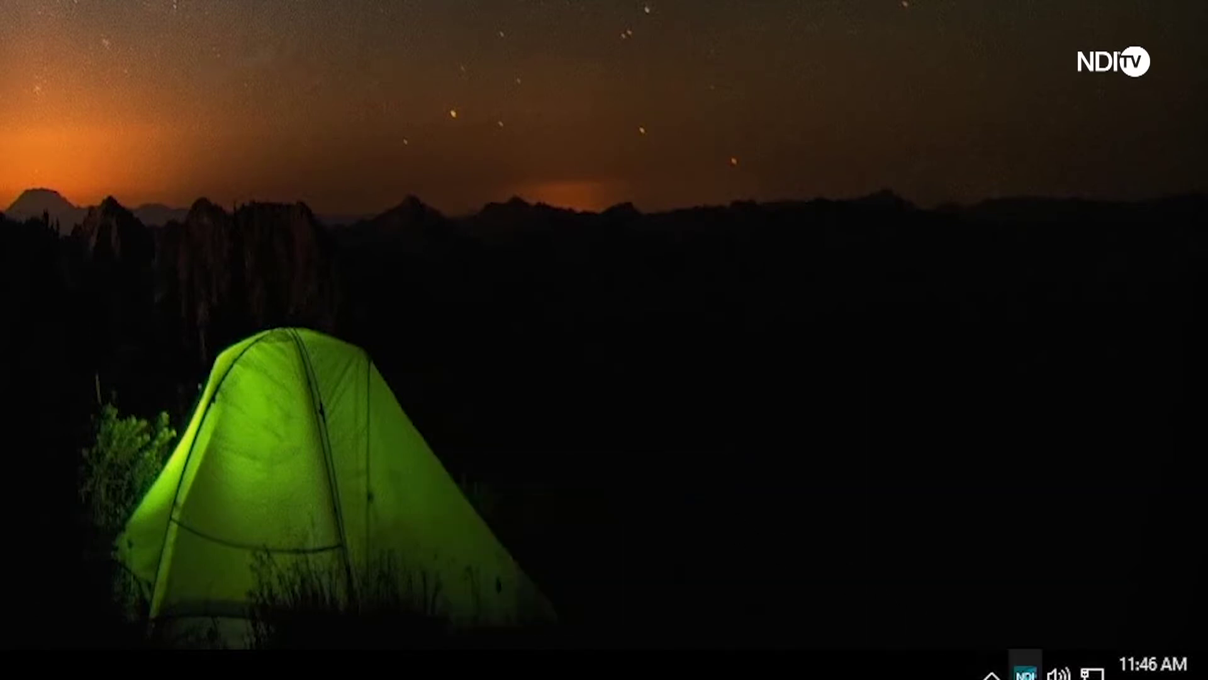
right_click(1029, 672)
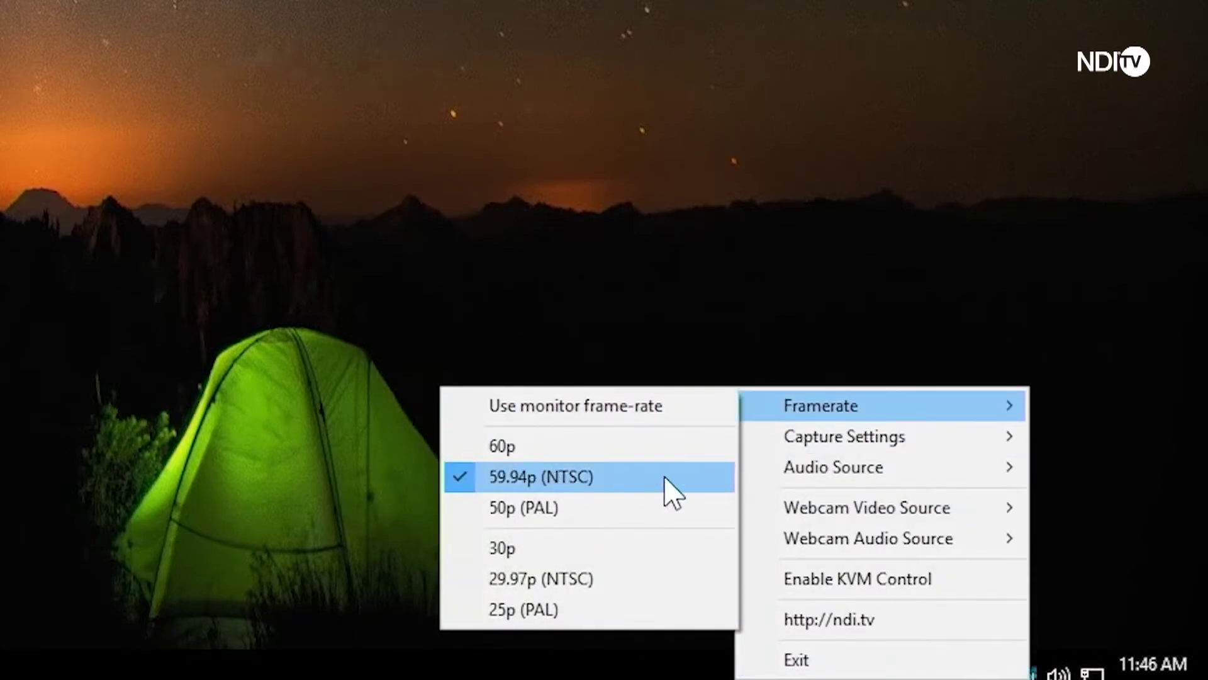
Show the Region of Interest frame, resize it, and move it over the tent at lower centre.
mouse_move(814, 444)
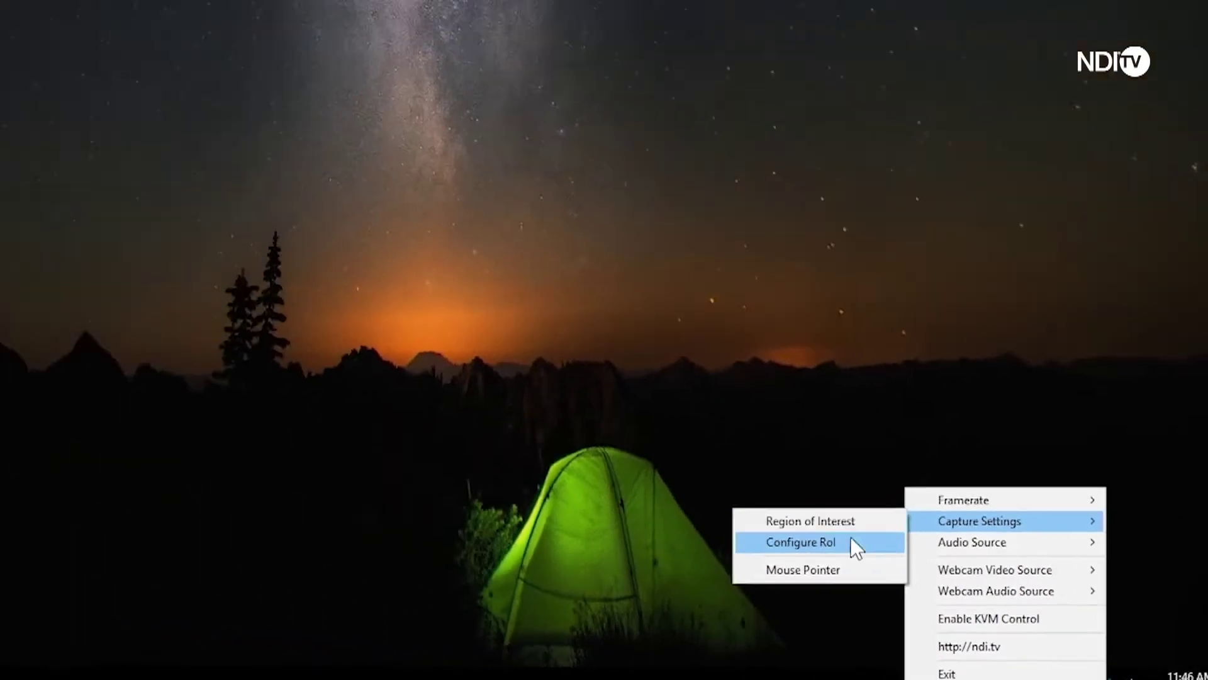
left_click(657, 473)
left_click_drag(773, 433, 600, 336)
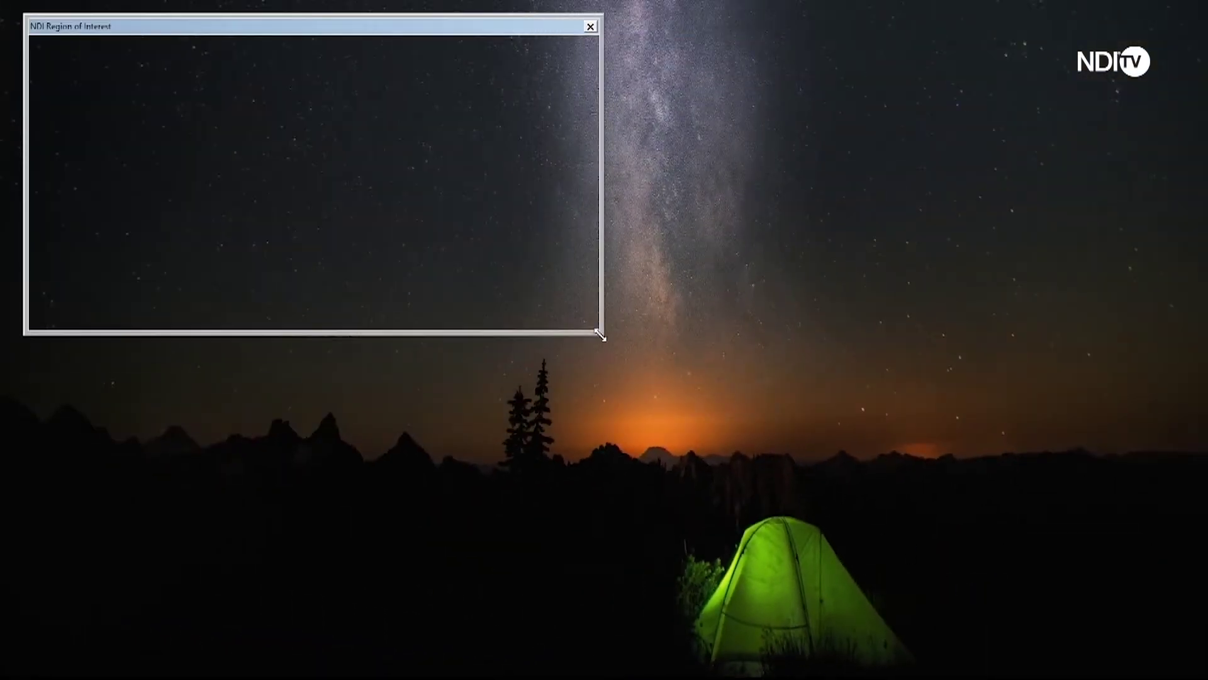
left_click_drag(368, 31, 728, 333)
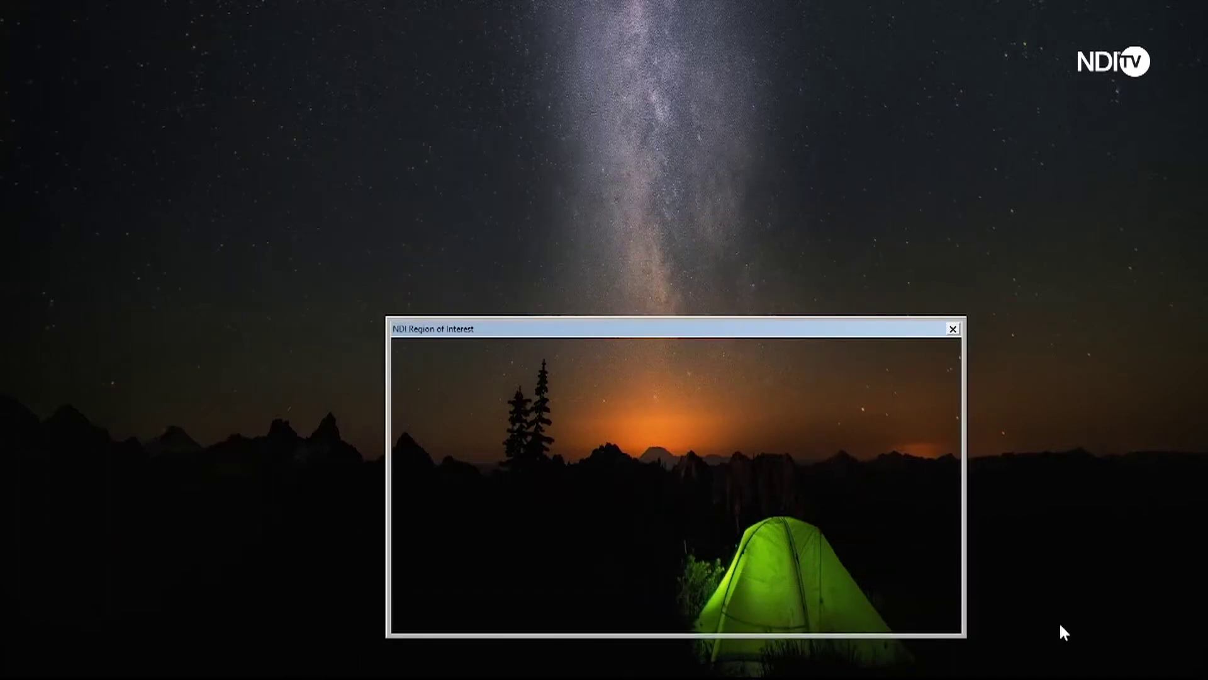
Turn off Configure RoI to keep the region and hide its frame.
right_click(1147, 678)
mouse_move(1090, 566)
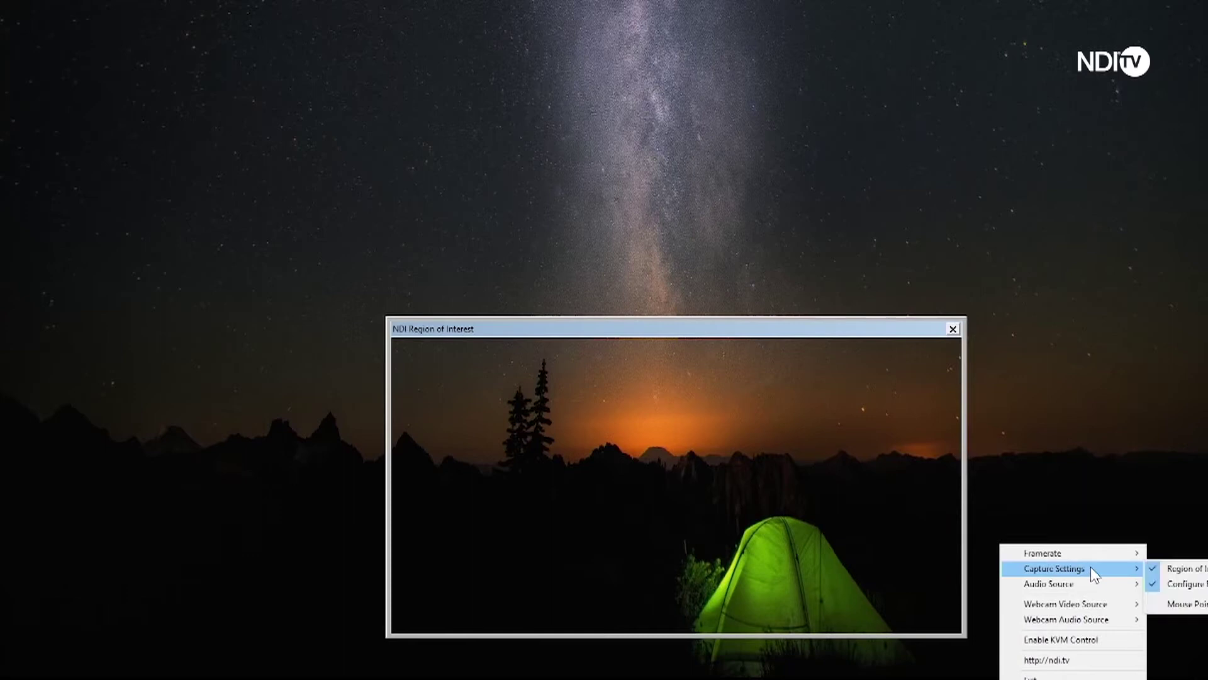
left_click(1183, 569)
right_click(1026, 674)
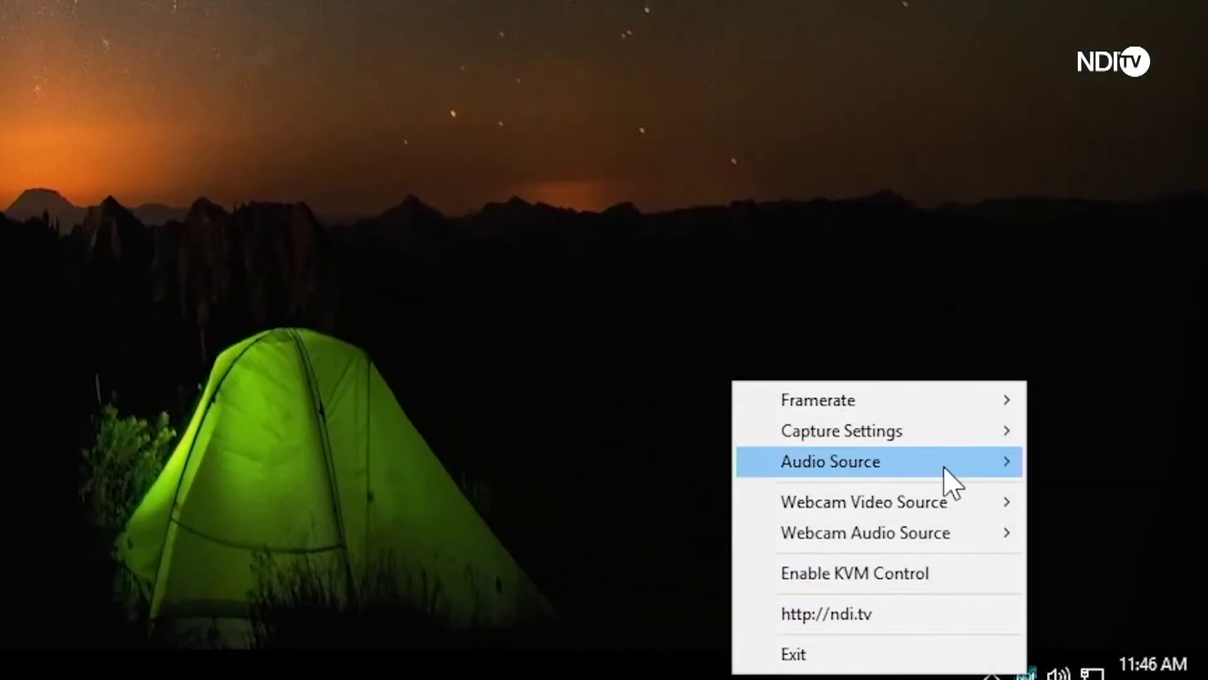
Select System Audio as the audio source, confirm it in the menu, then close the menu.
mouse_move(949, 481)
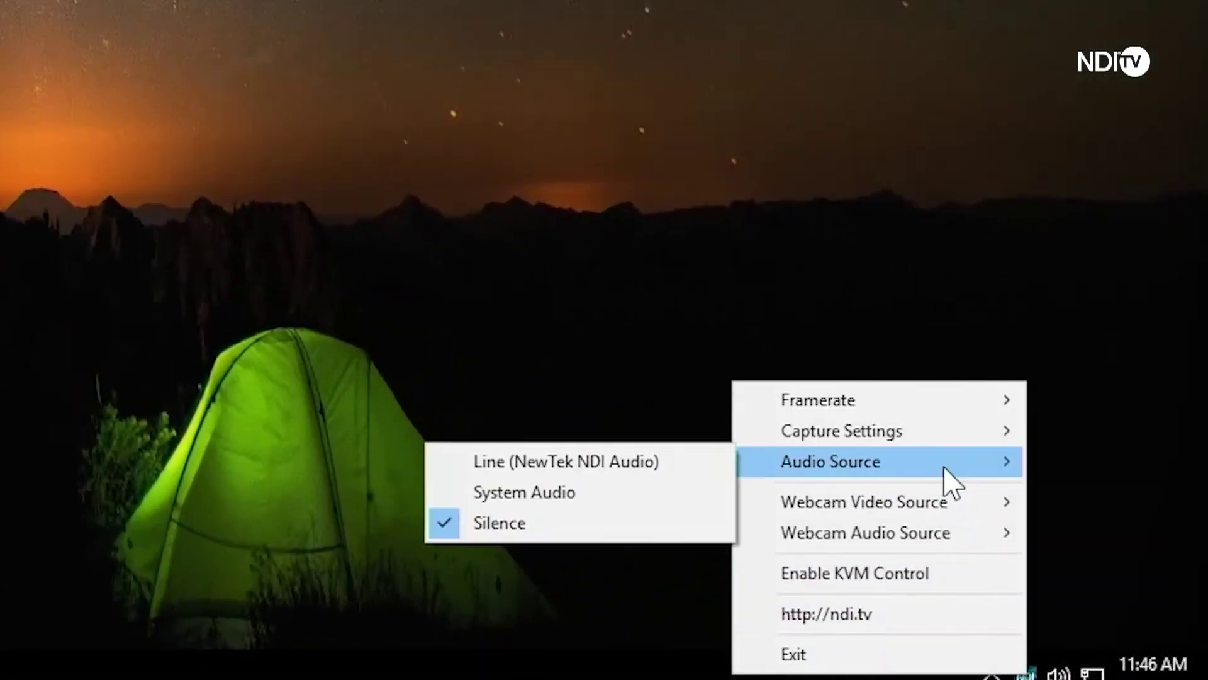
left_click(566, 497)
right_click(1025, 672)
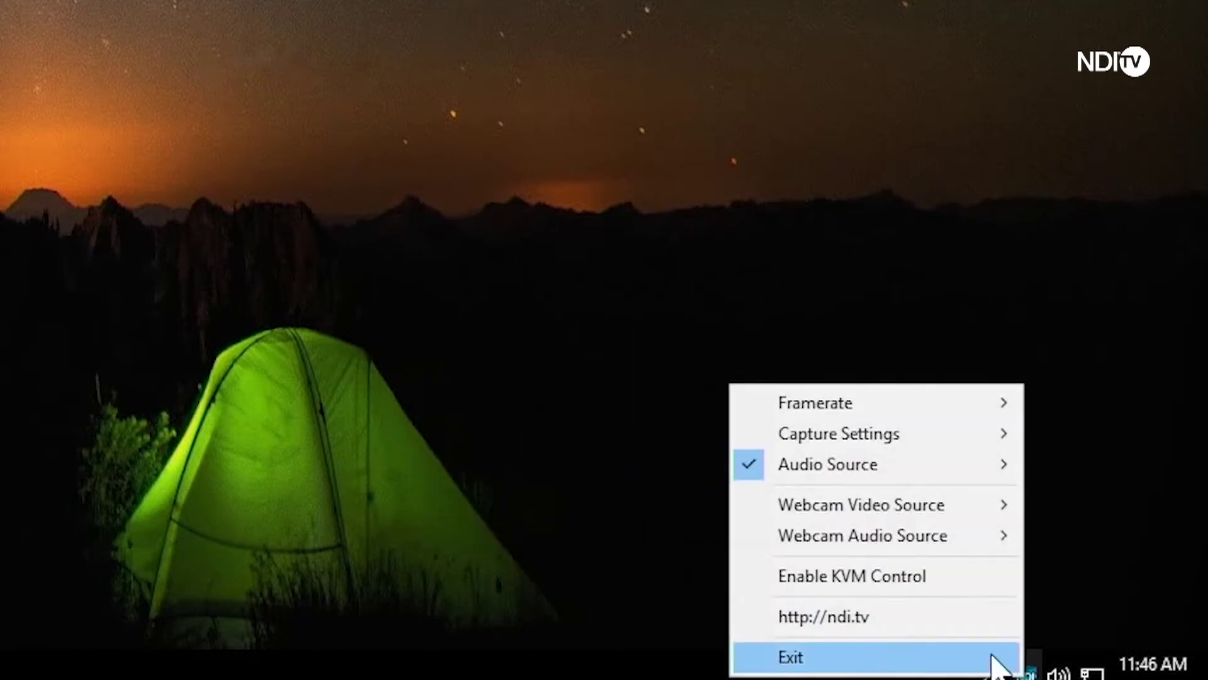
mouse_move(852, 467)
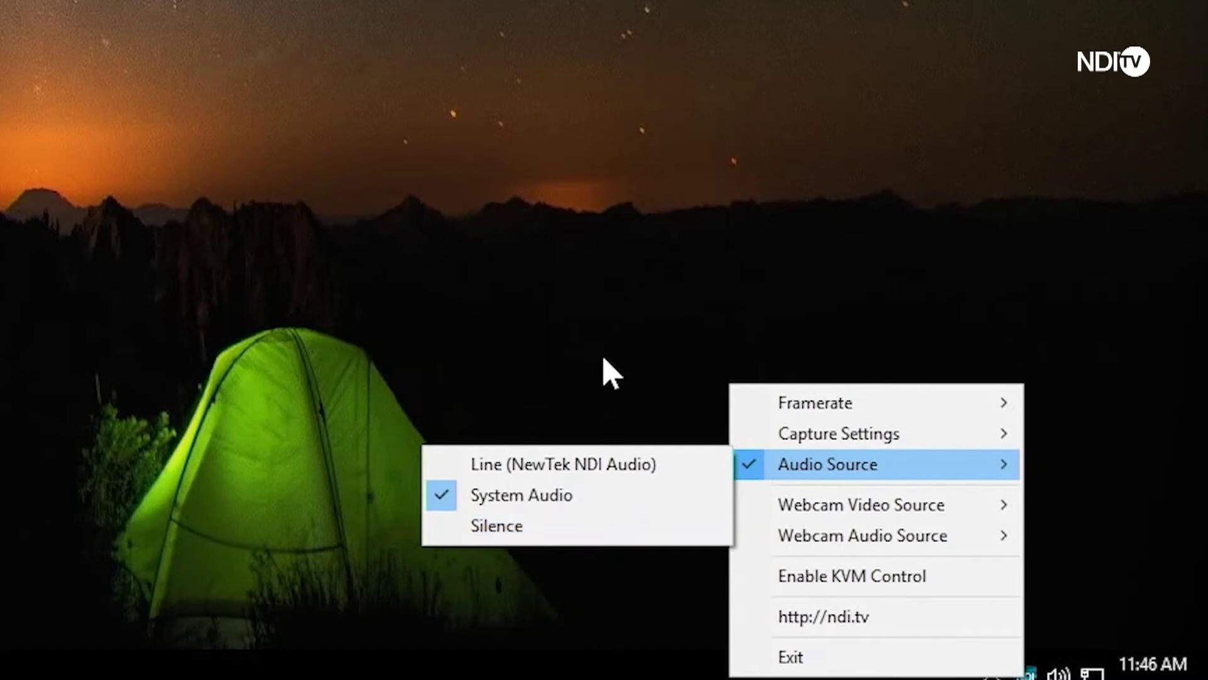
left_click(611, 374)
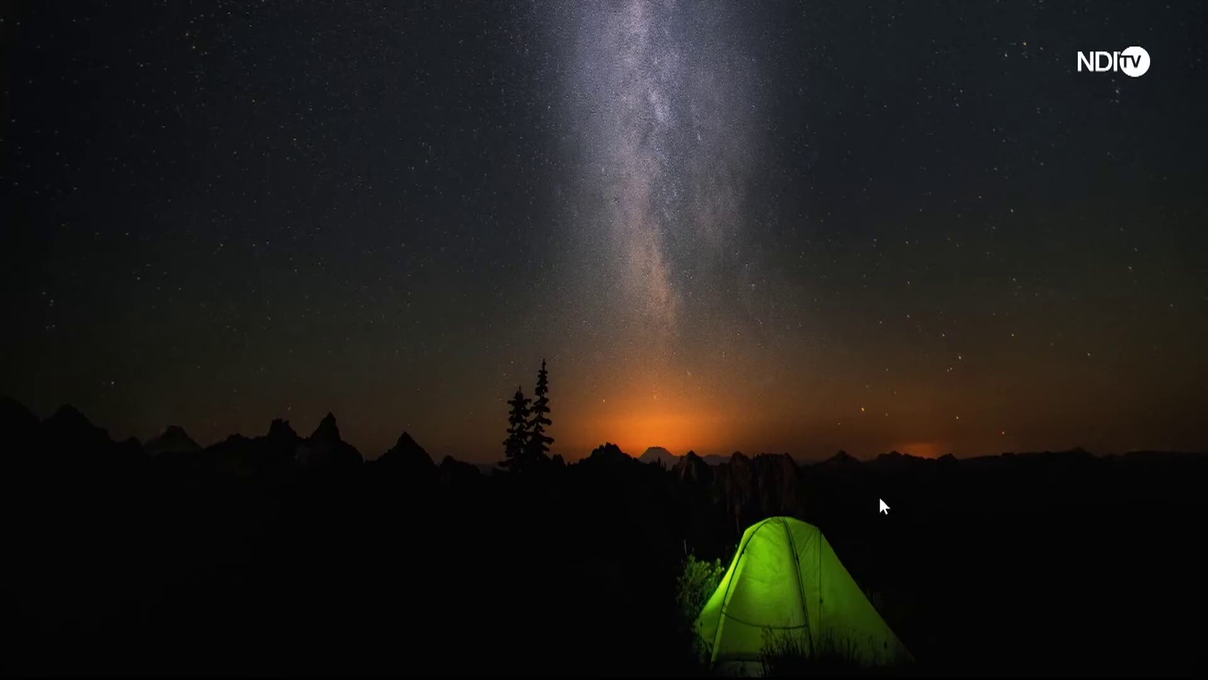
right_click(433, 211)
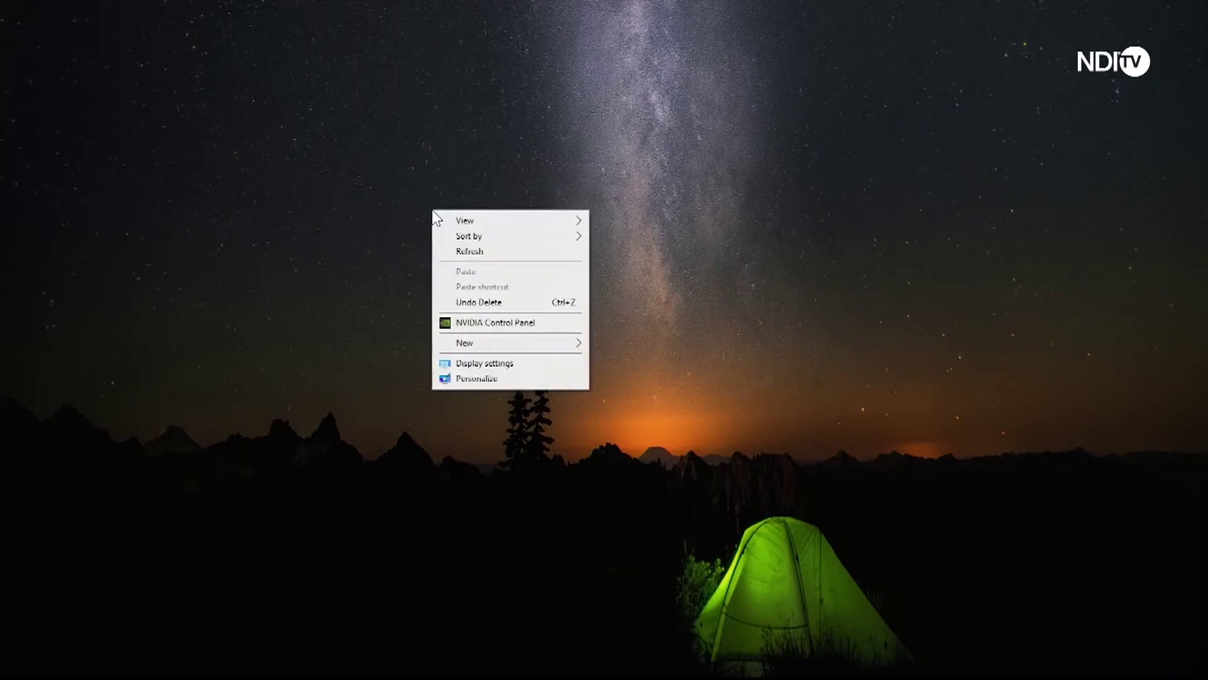
left_click(500, 362)
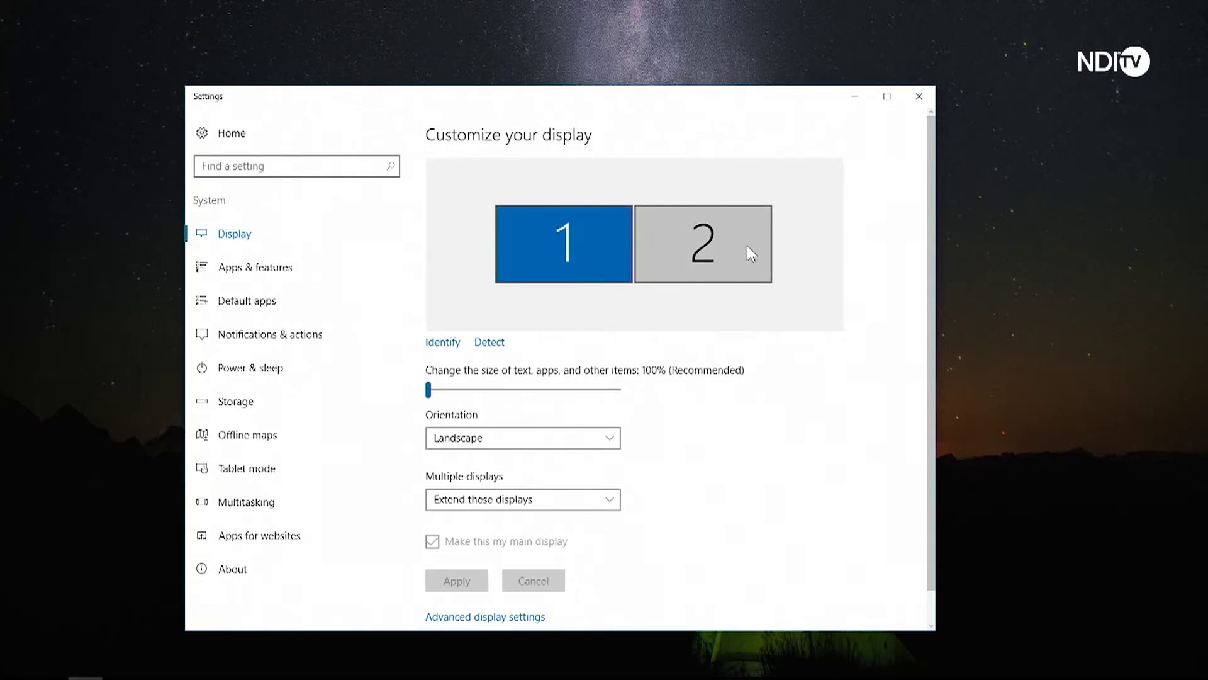
left_click(919, 98)
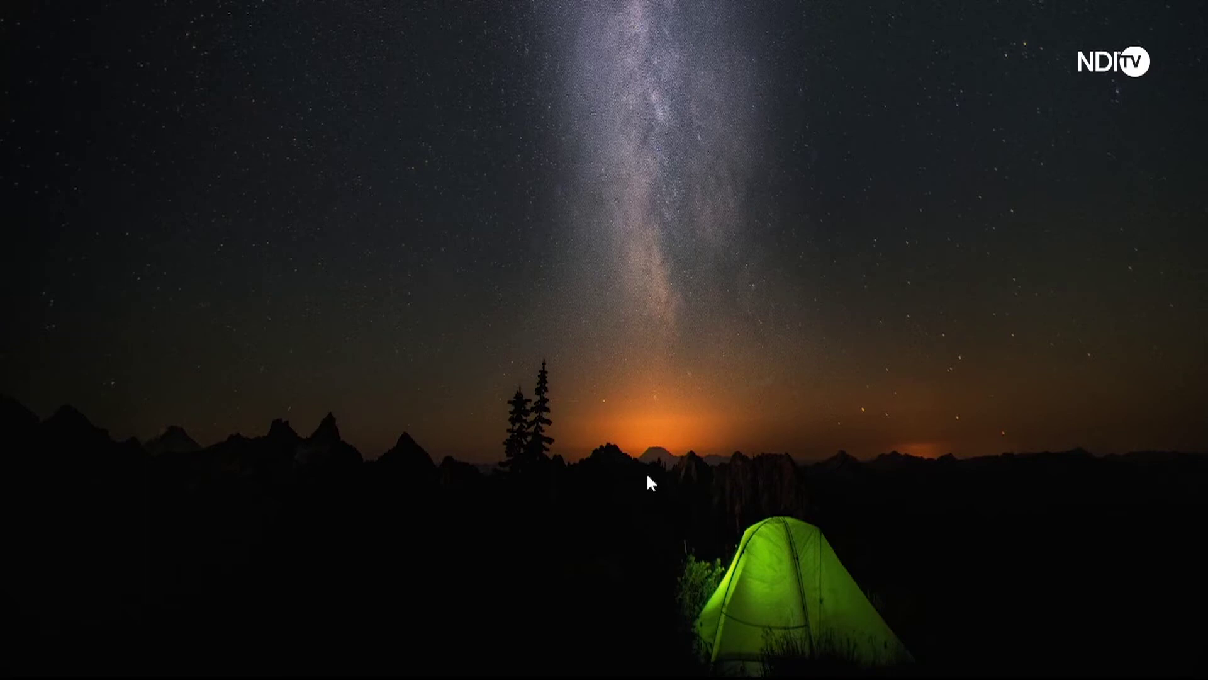
In NDI Studio Monitor, view the Intel(R) HD Graphics 5600 2 source.
mouse_move(85, 676)
left_click(135, 627)
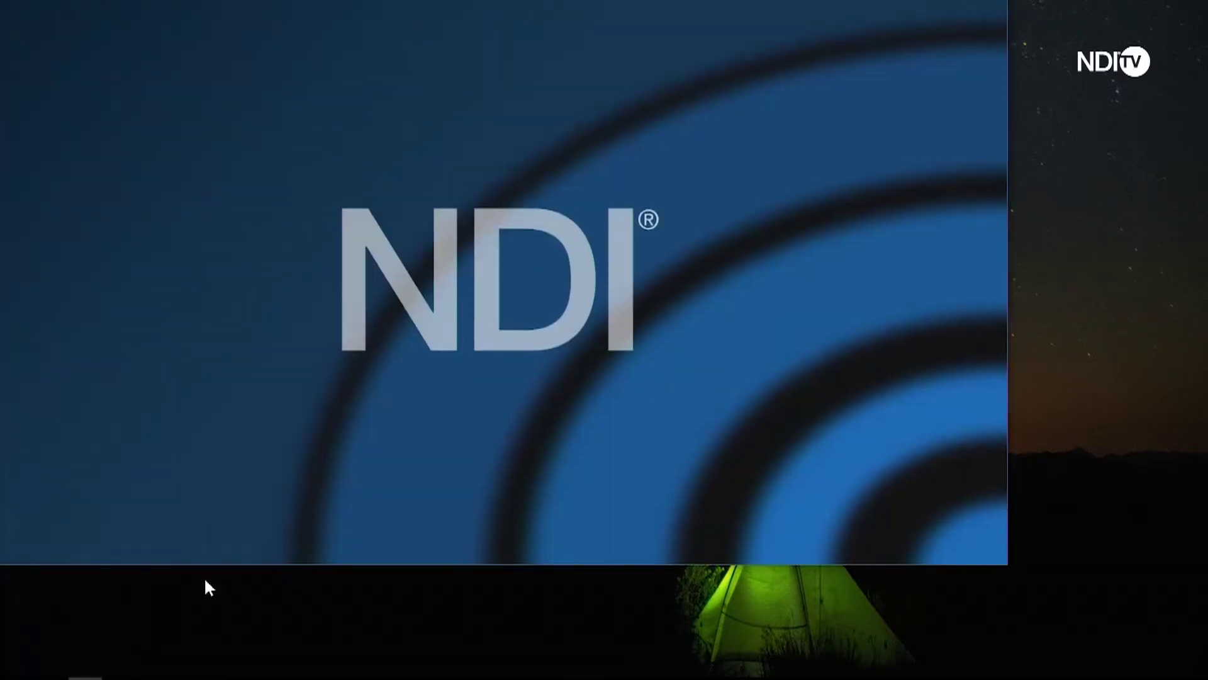
left_click(22, 15)
mouse_move(95, 37)
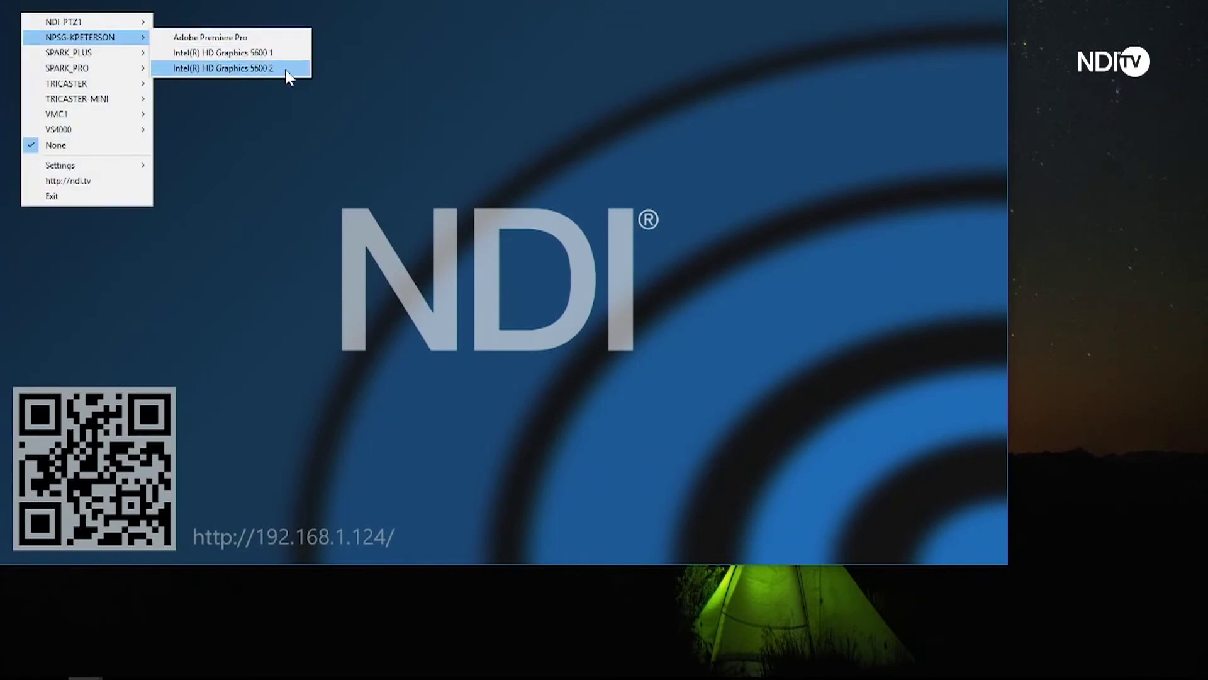
left_click(251, 69)
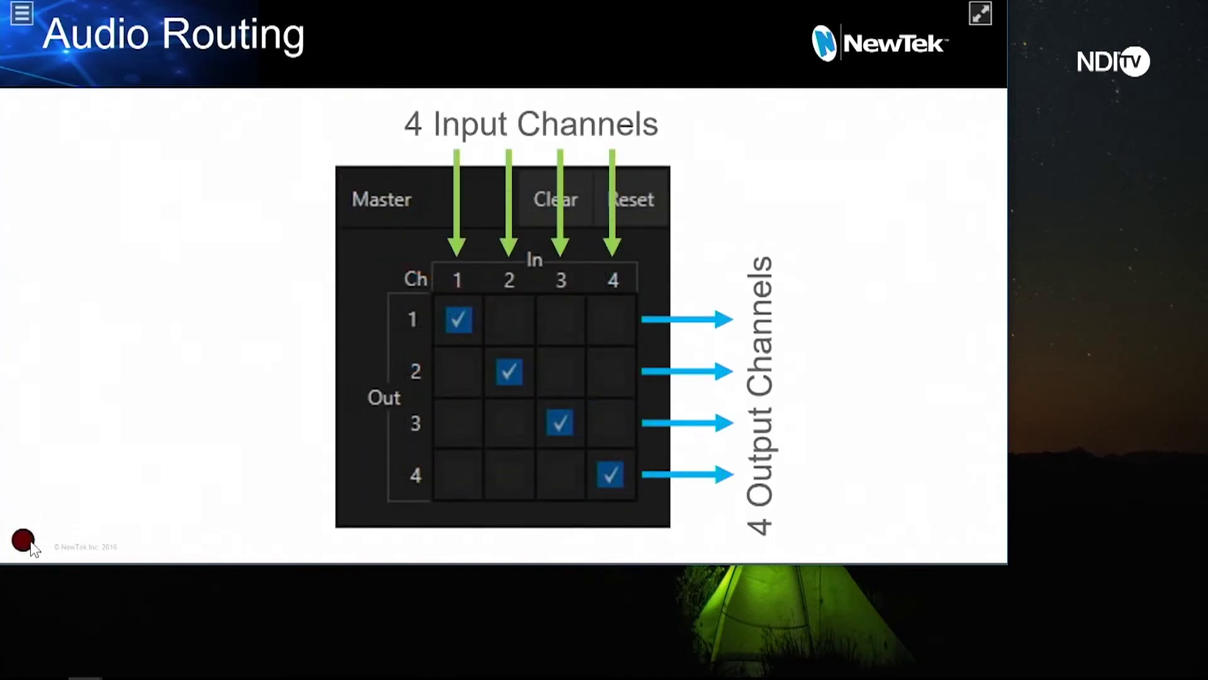
Switch to the Intel(R) HD Graphics 5600 1 source and advance the slideshow two slides.
mouse_move(81, 675)
left_click(68, 655)
left_click(365, 202)
mouse_move(405, 225)
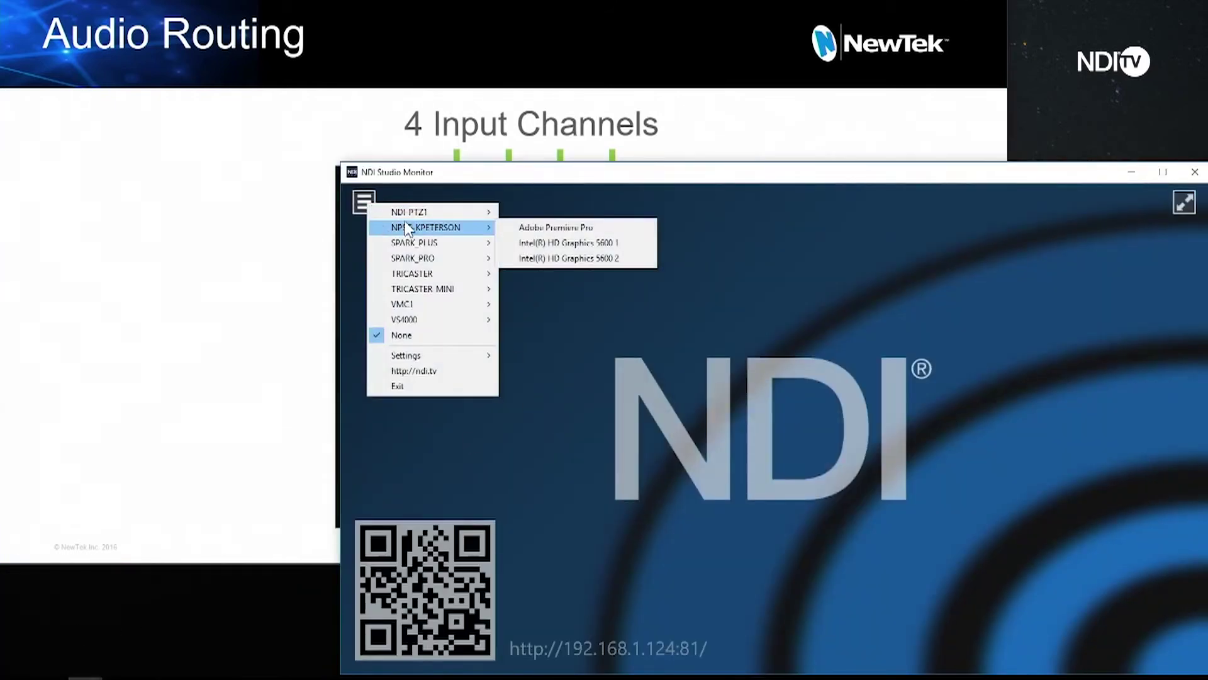
left_click(590, 238)
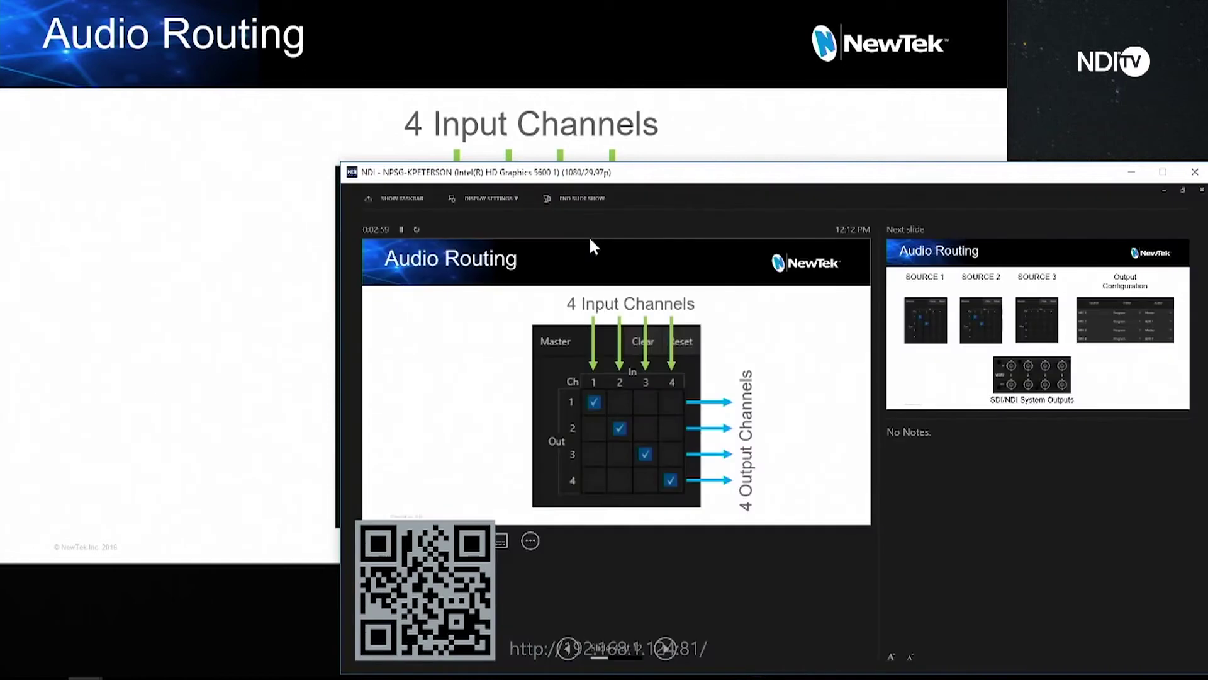
key("Page_Down")
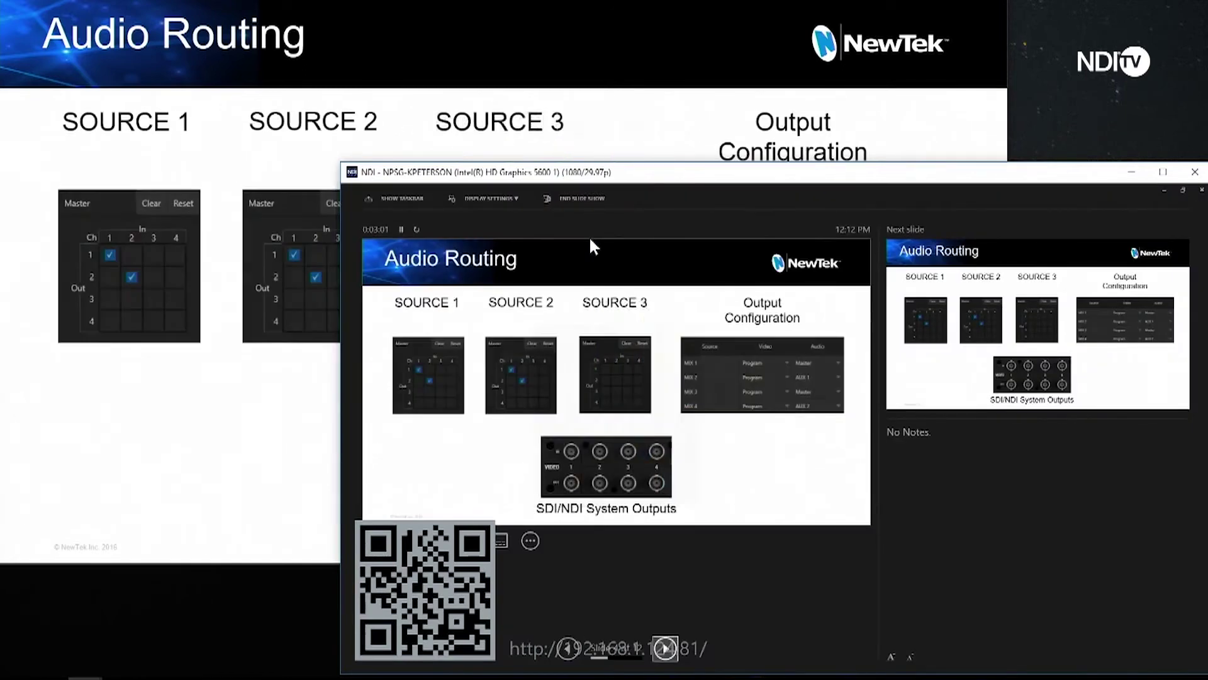
key("Page_Down")
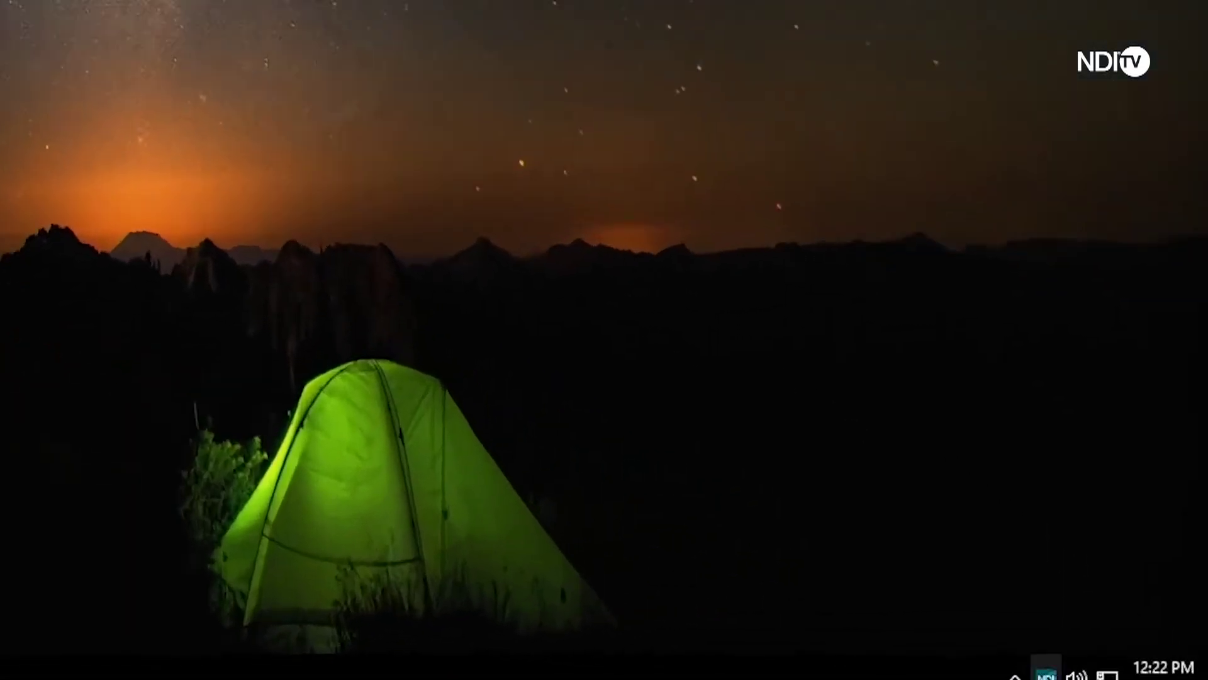
Set the Webcam Video Source to HD Pro Webcam C920.
right_click(1038, 669)
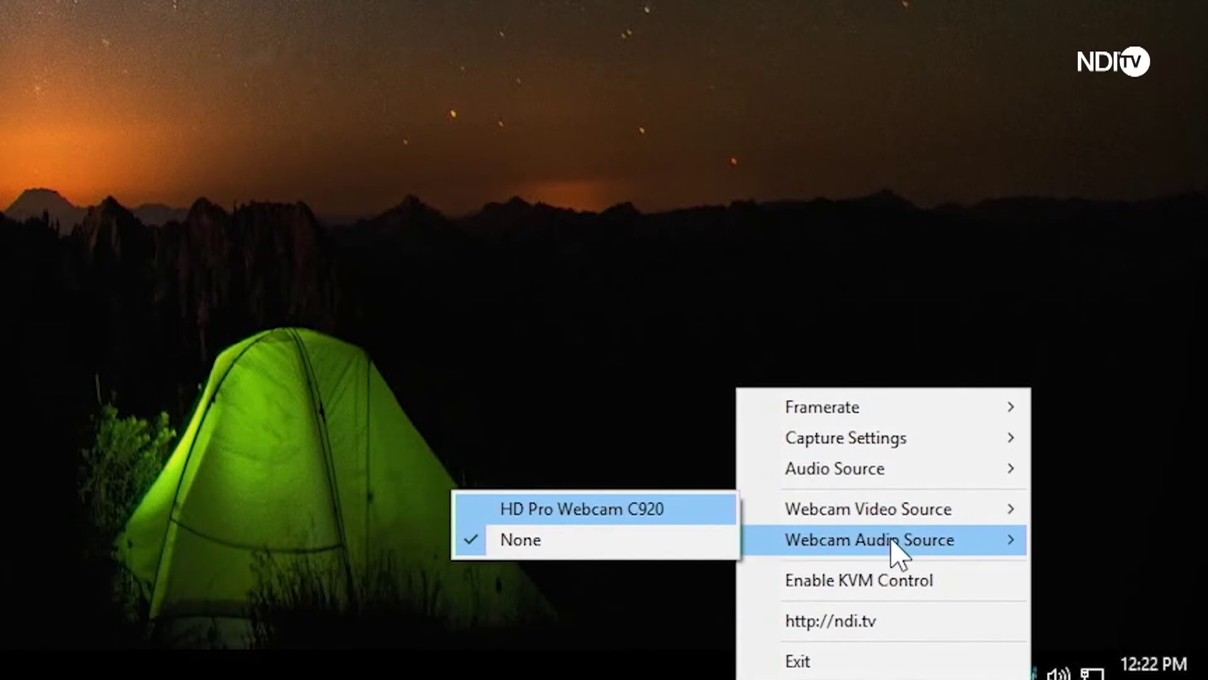
mouse_move(897, 554)
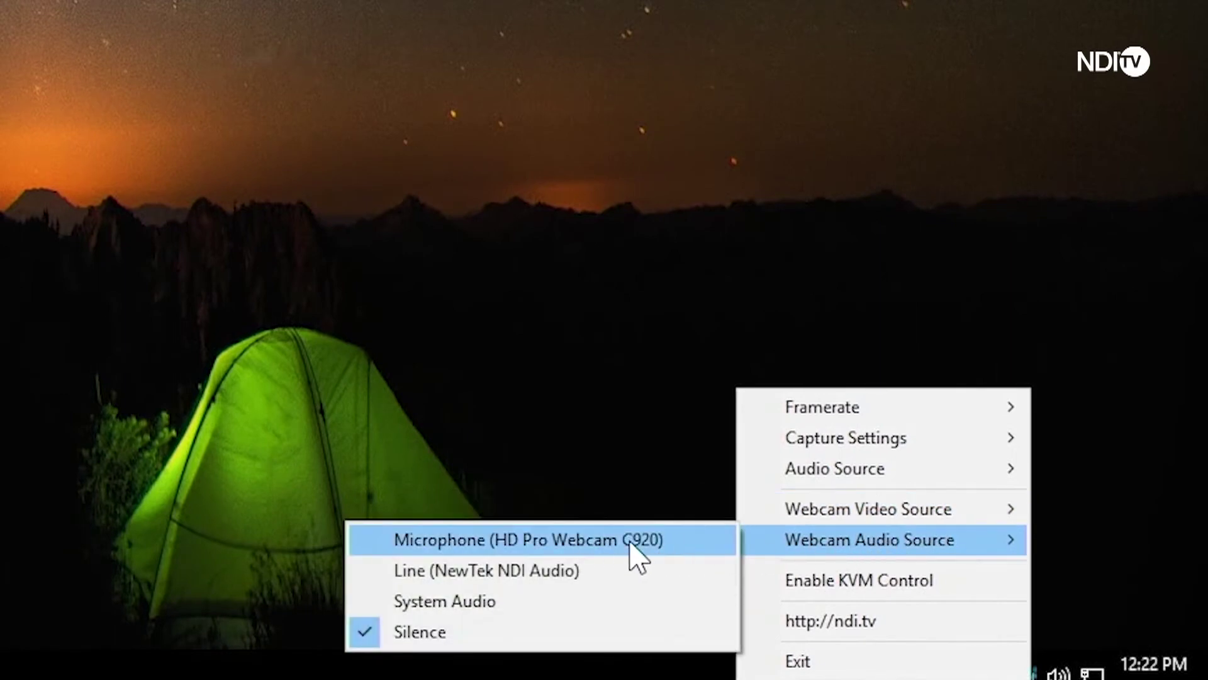
mouse_move(822, 511)
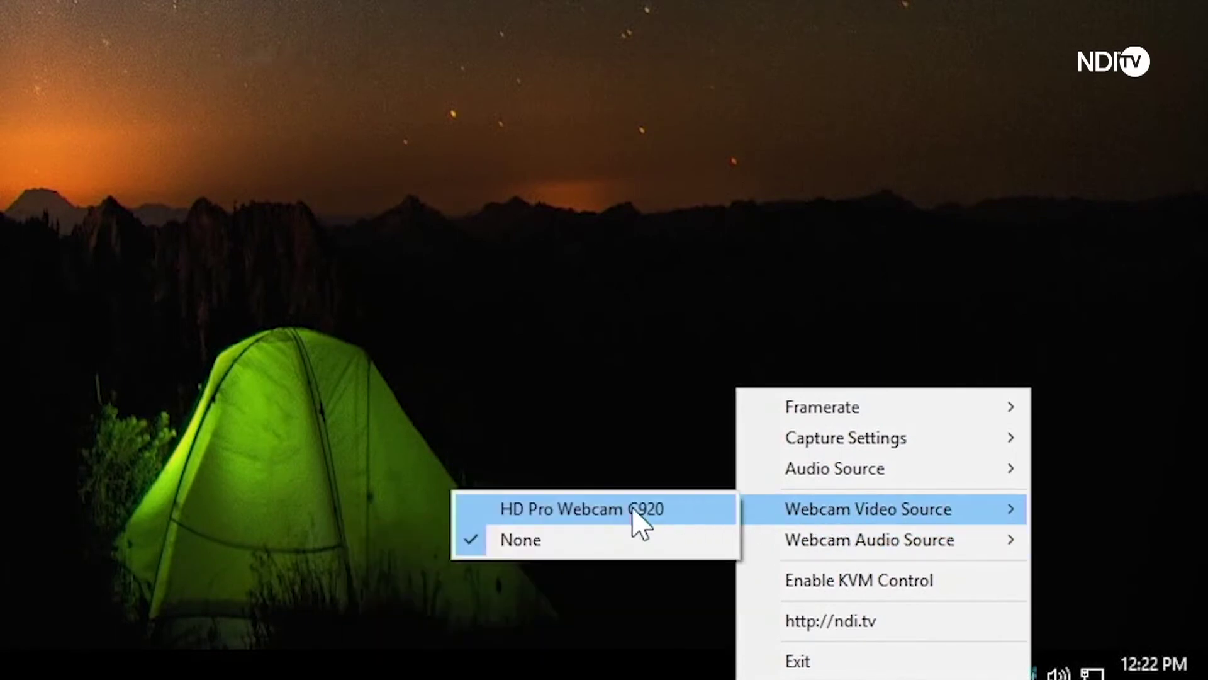
left_click(633, 509)
Set the Webcam Audio Source to Microphone (HD Pro Webcam C920) and check both webcam choices.
right_click(1025, 670)
mouse_move(887, 537)
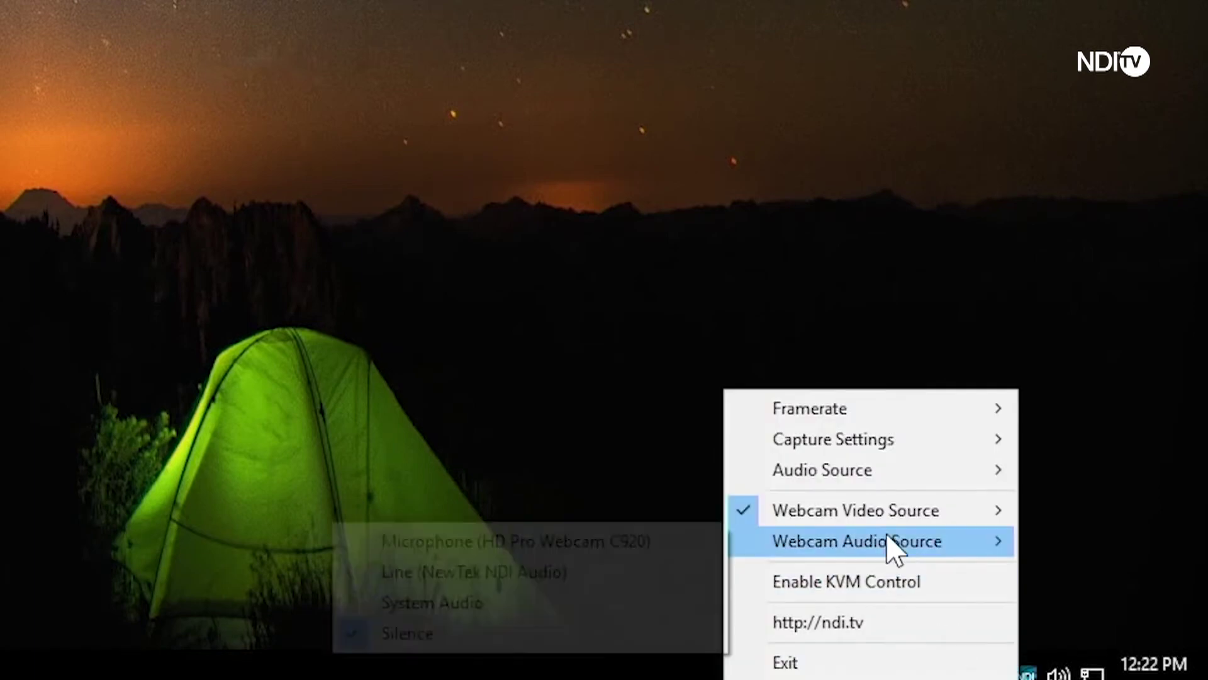
left_click(582, 543)
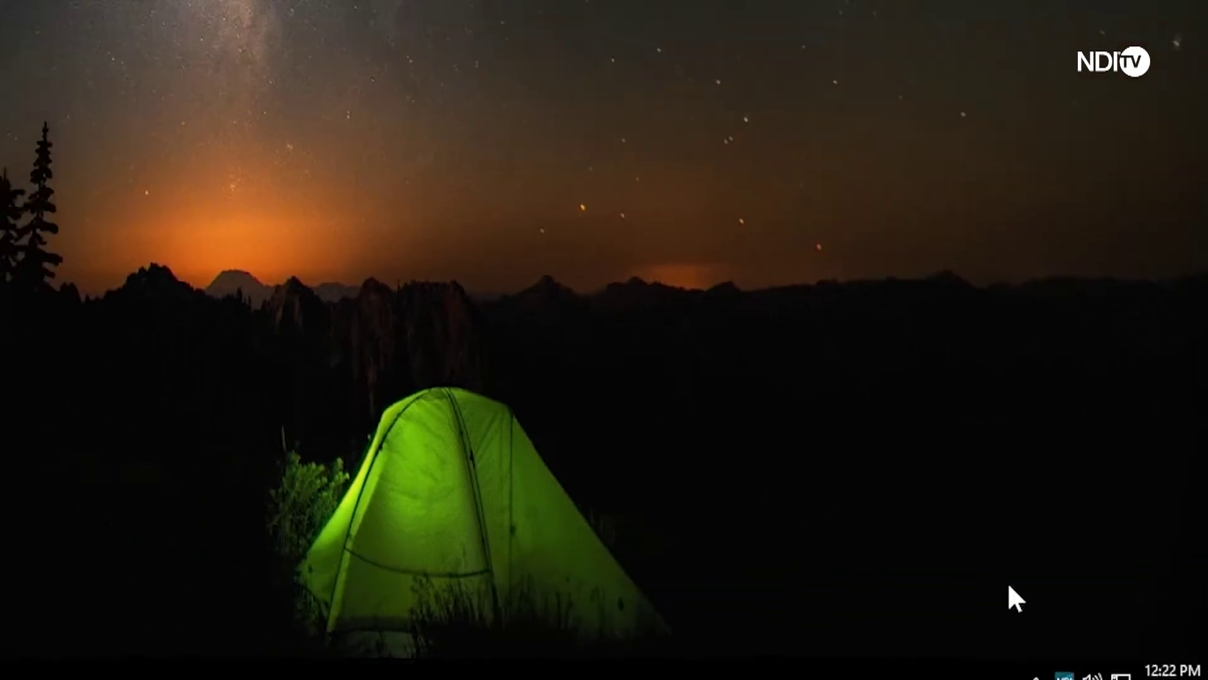
right_click(1064, 676)
mouse_move(1079, 602)
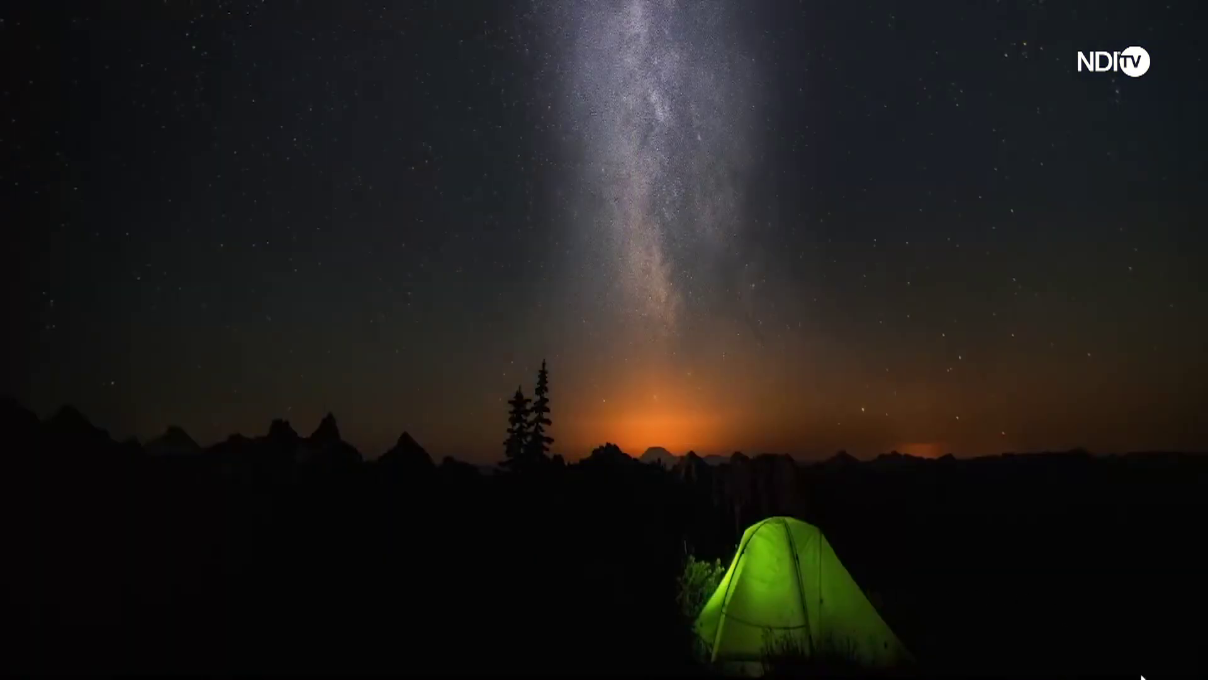
Turn on Enable KVM Control and reopen the tray menu to confirm the check mark.
right_click(1123, 676)
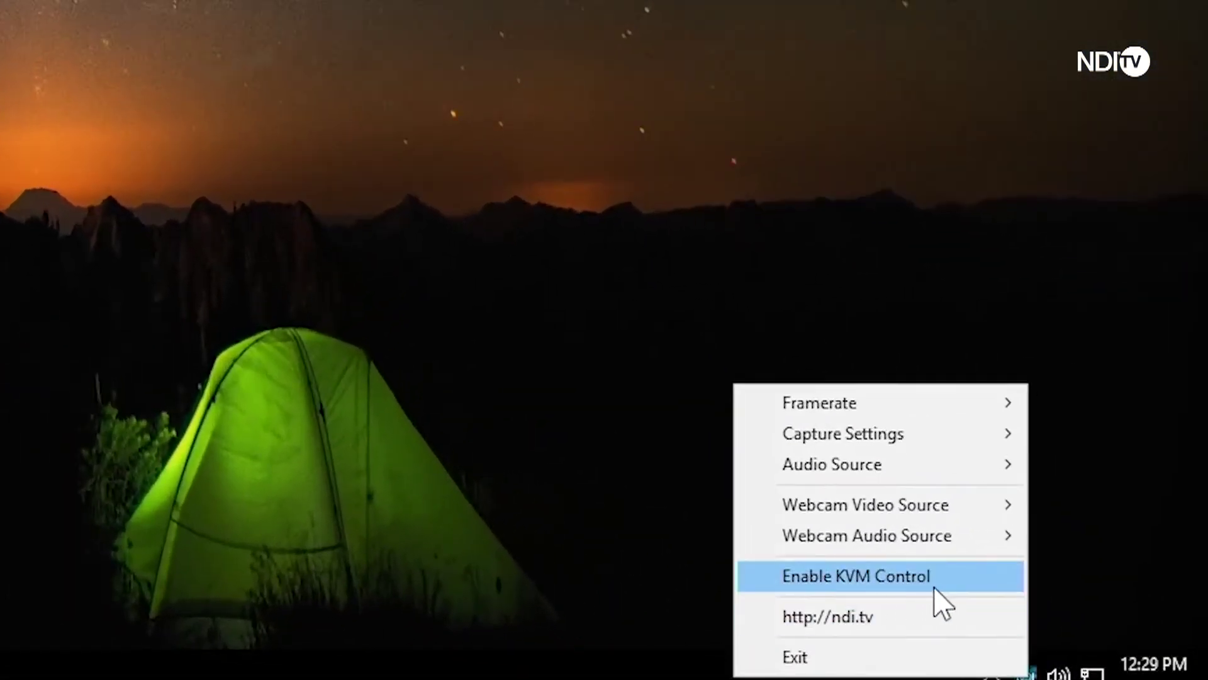
left_click(912, 577)
right_click(1027, 672)
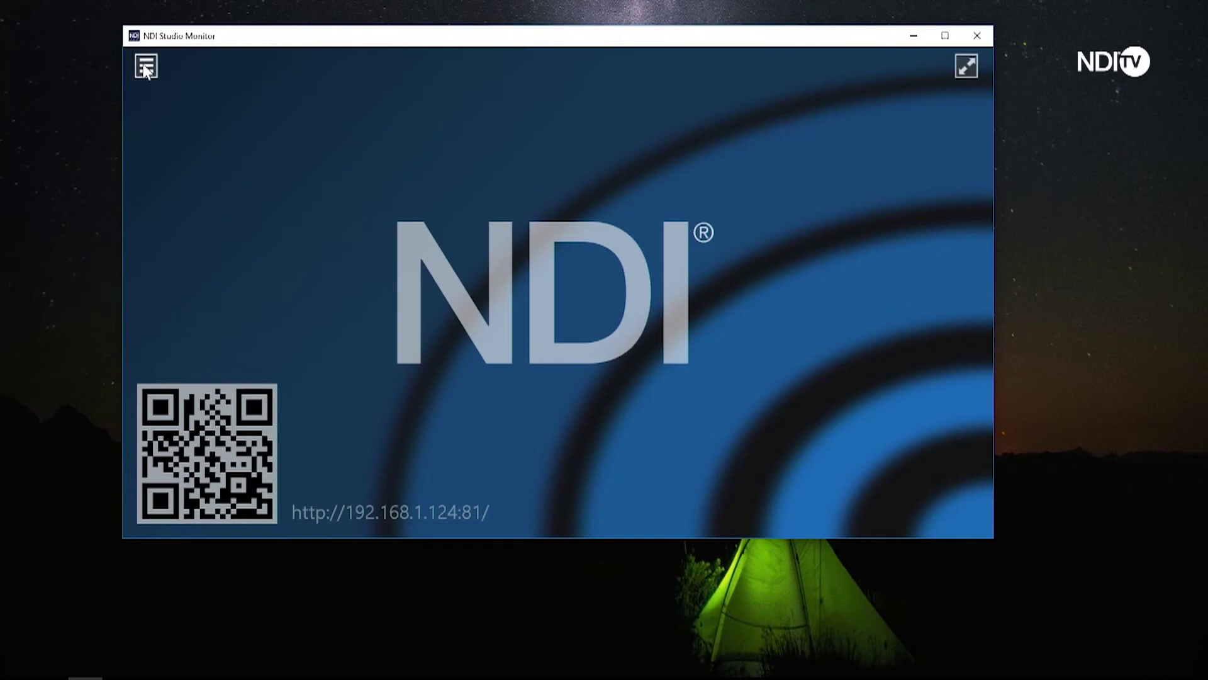
Watch VS4000's Intel(R) HD Graphics 530 1 source, then use KVM to open the remote start menu and File Explorer.
left_click(144, 65)
mouse_move(177, 180)
left_click(331, 180)
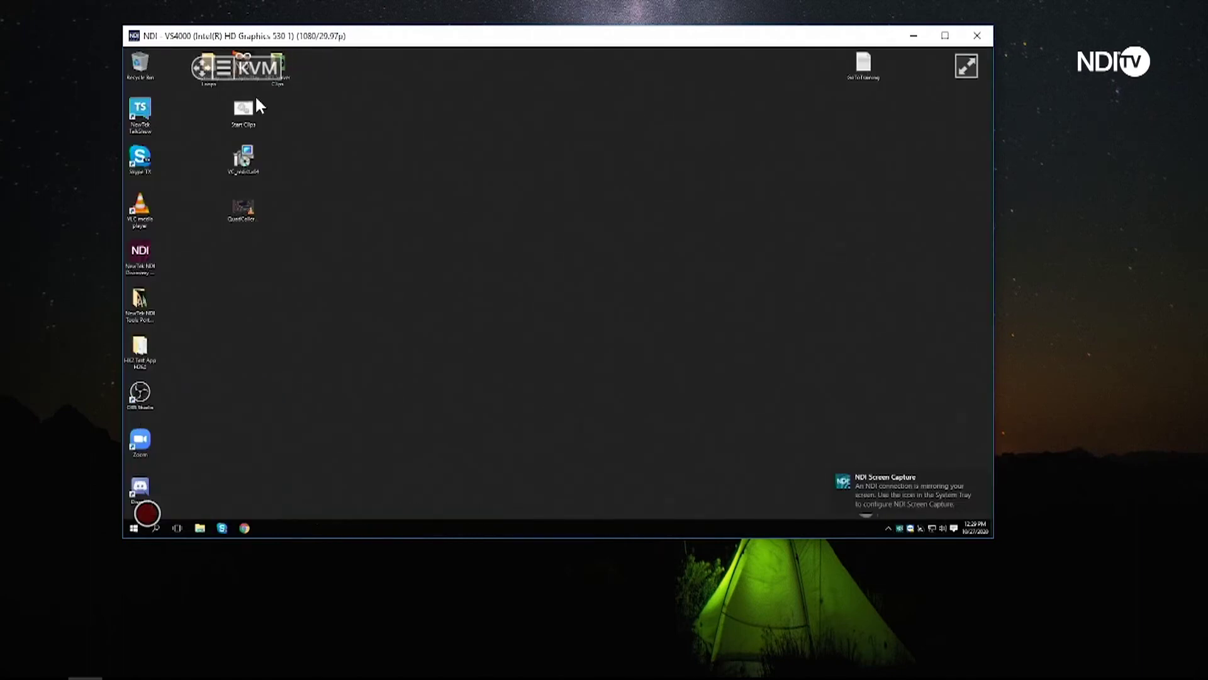
left_click(258, 70)
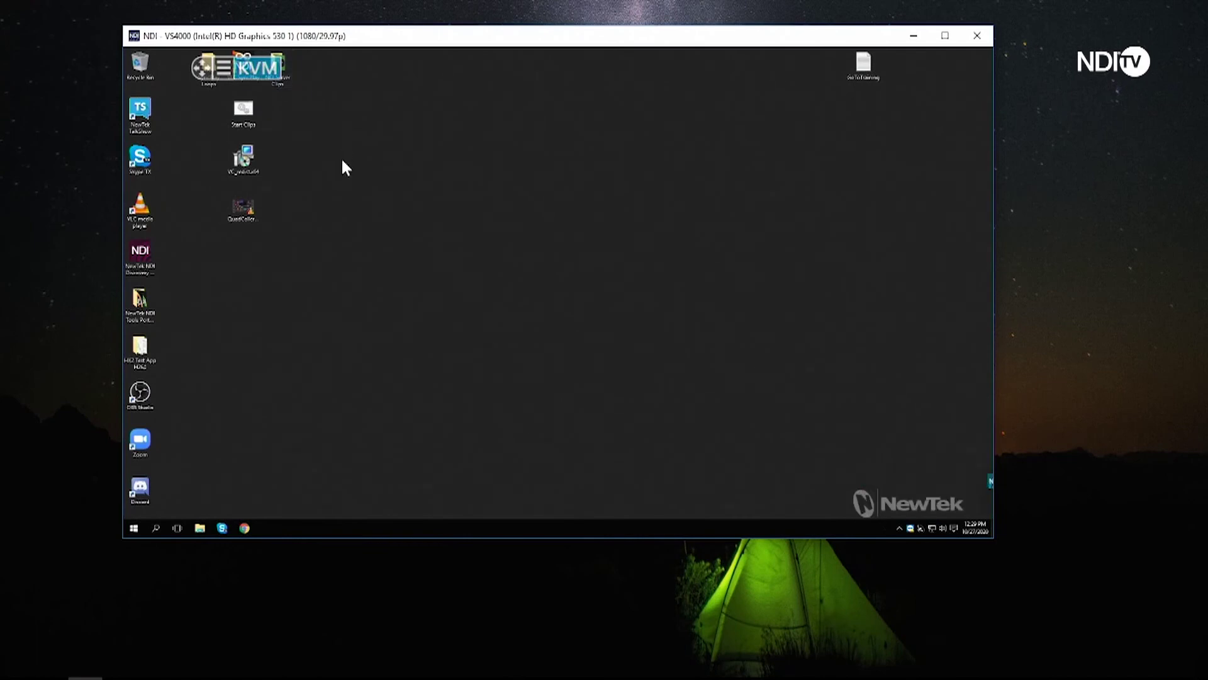
left_click(132, 530)
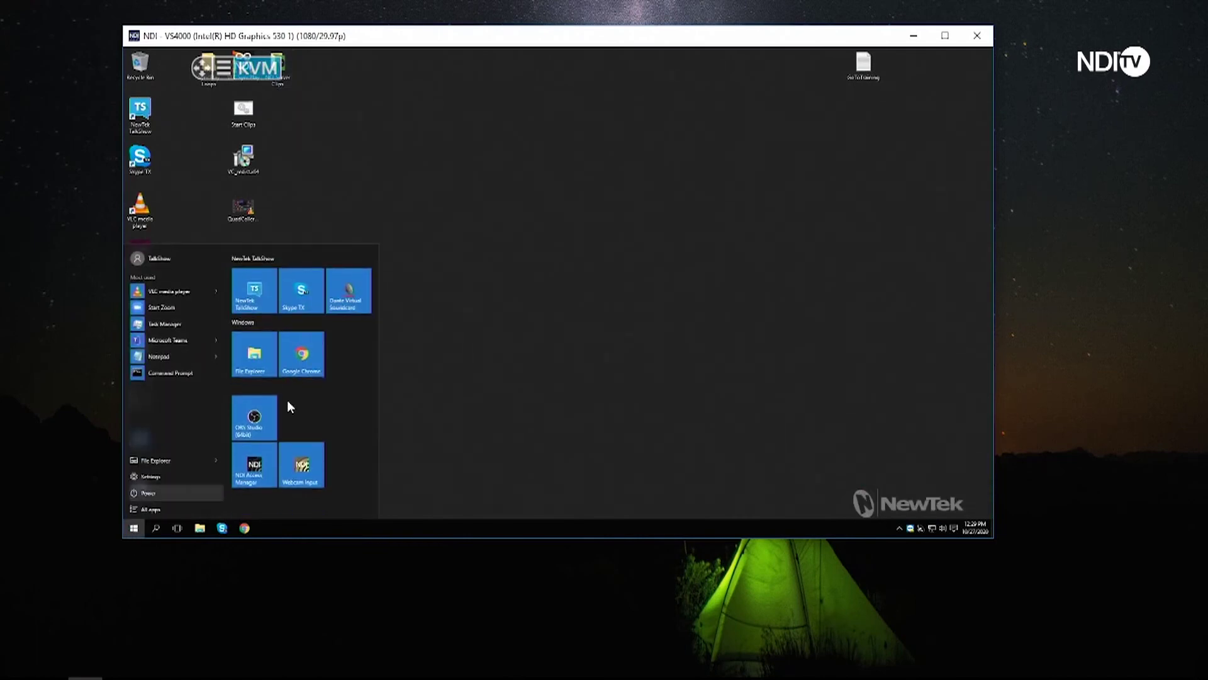
left_click(390, 252)
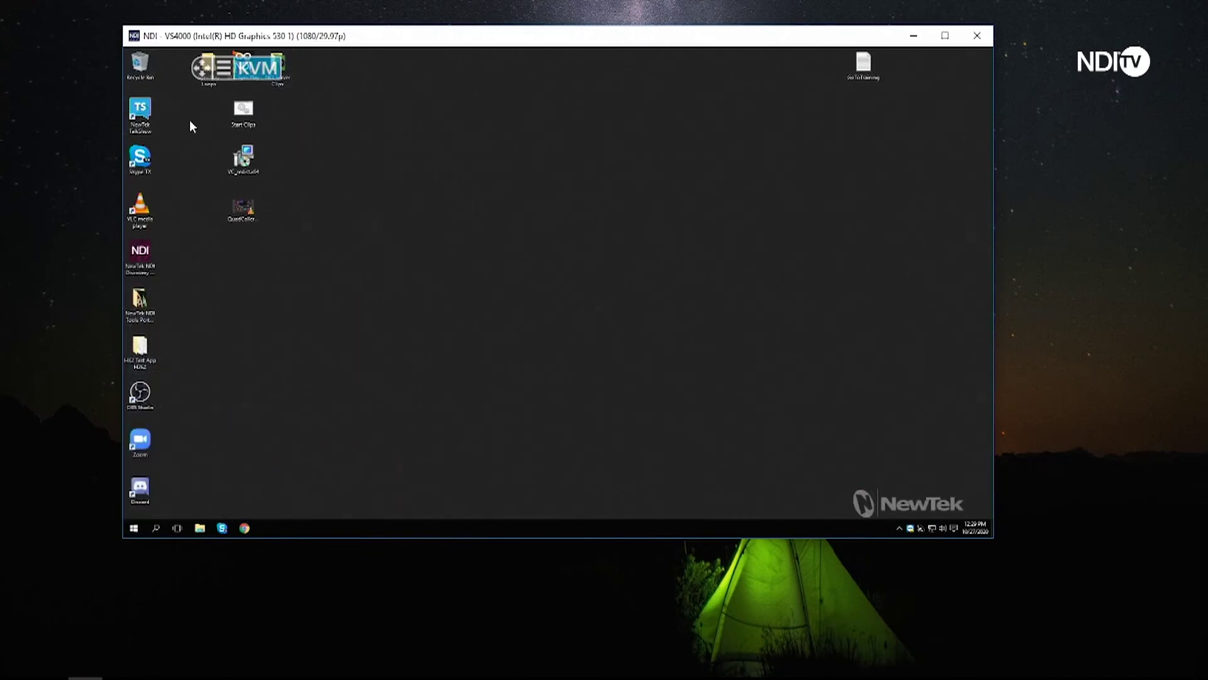
left_click(197, 527)
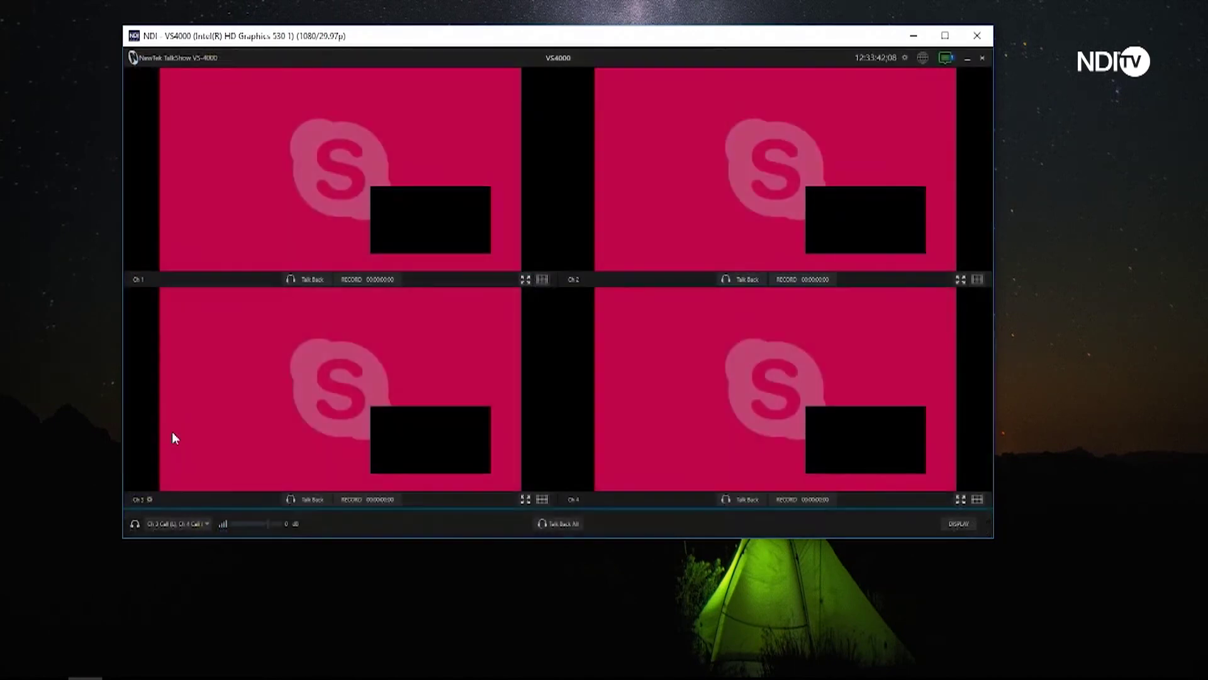
Open, move aside and close the channel 1 settings on the remote computer.
mouse_move(148, 403)
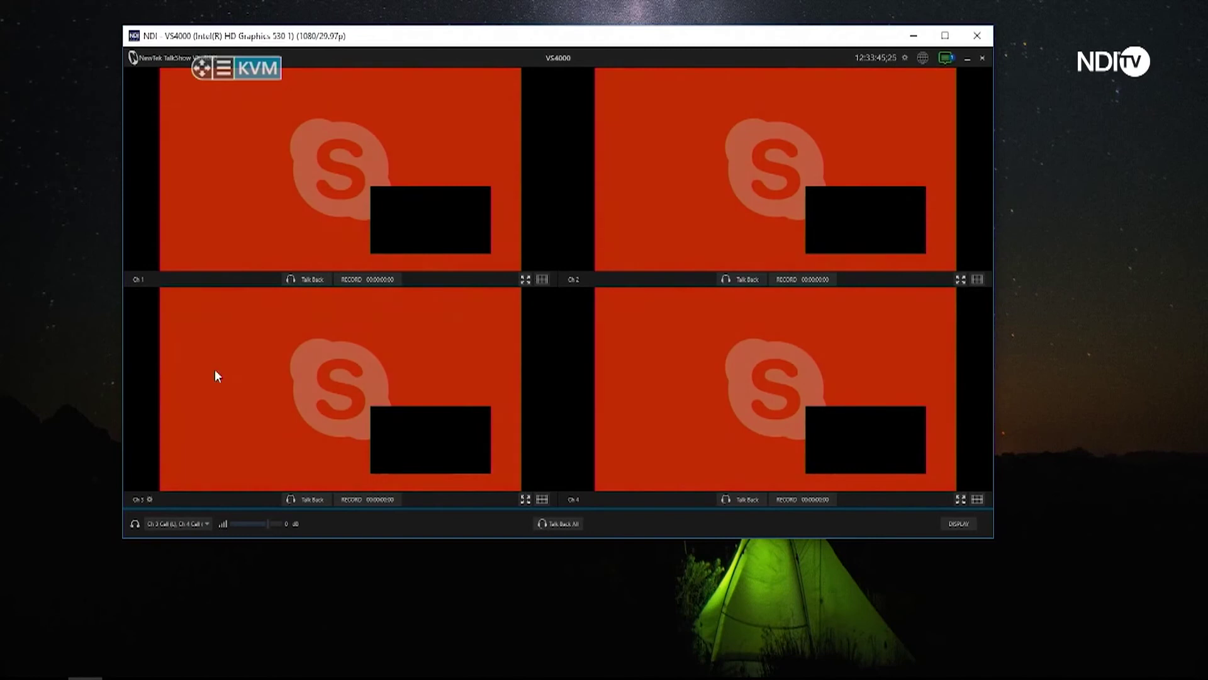
left_click(150, 279)
left_click_drag(251, 183, 300, 117)
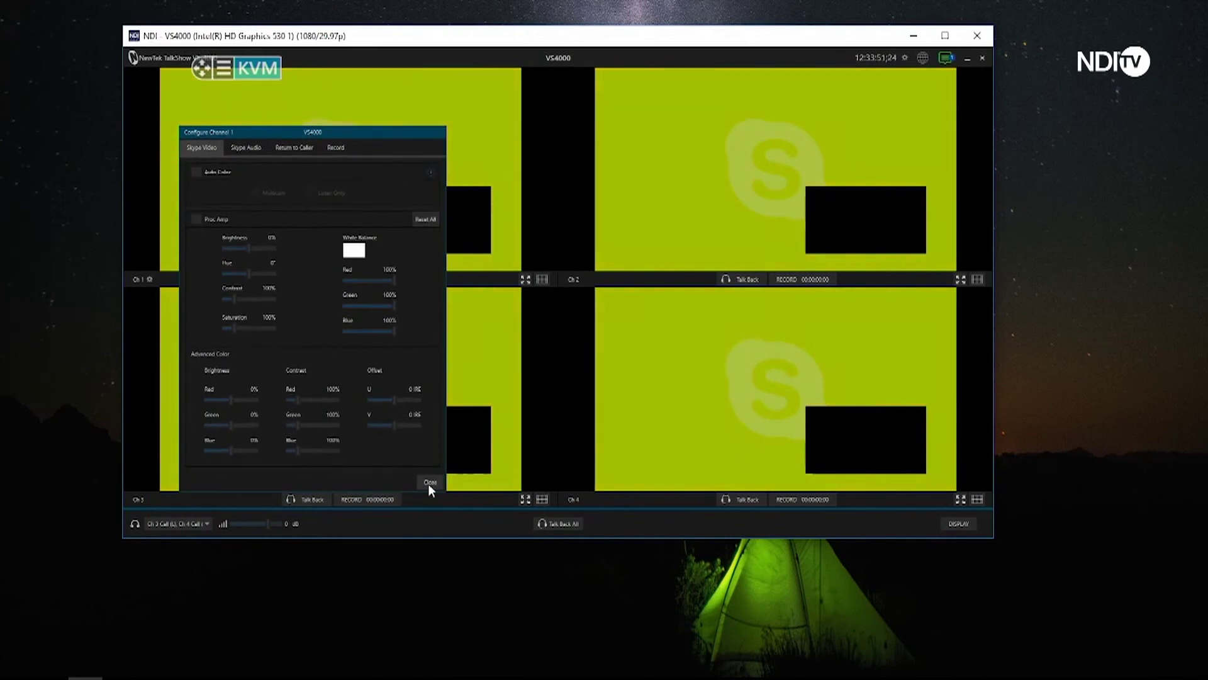
left_click(430, 483)
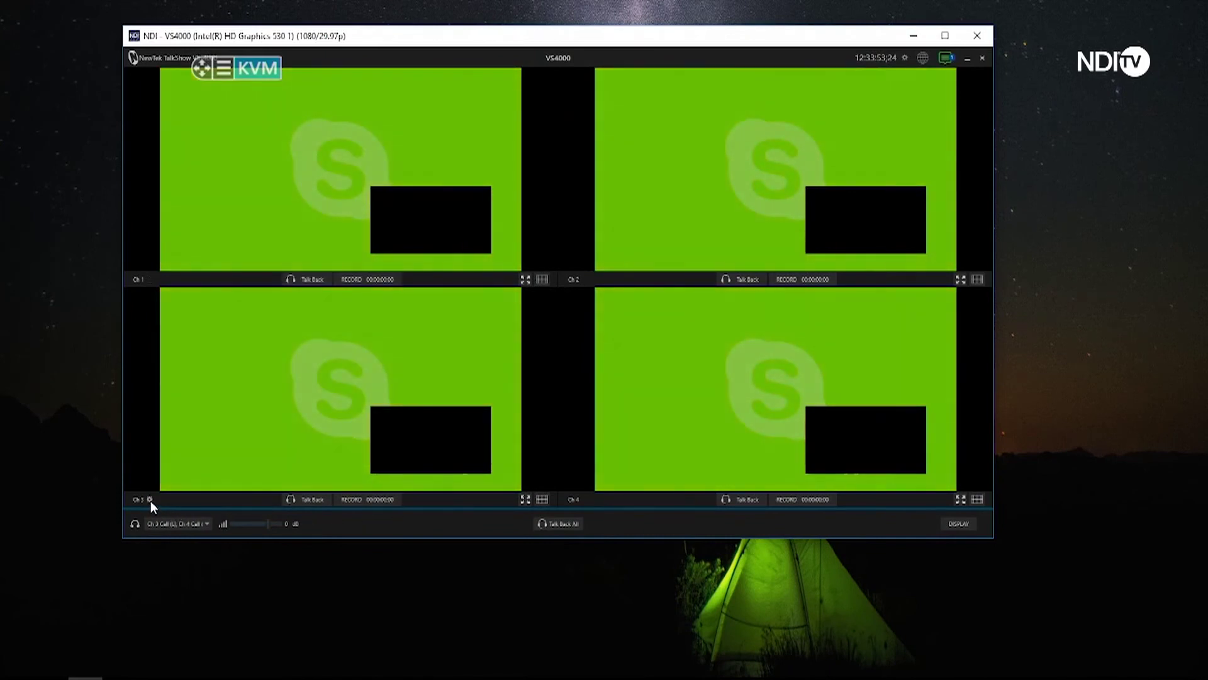
Browse channel 3's Skype Video, Skype Audio and recording settings, then watch the Mac's Scan Converter source.
left_click(150, 500)
left_click_drag(330, 146, 345, 139)
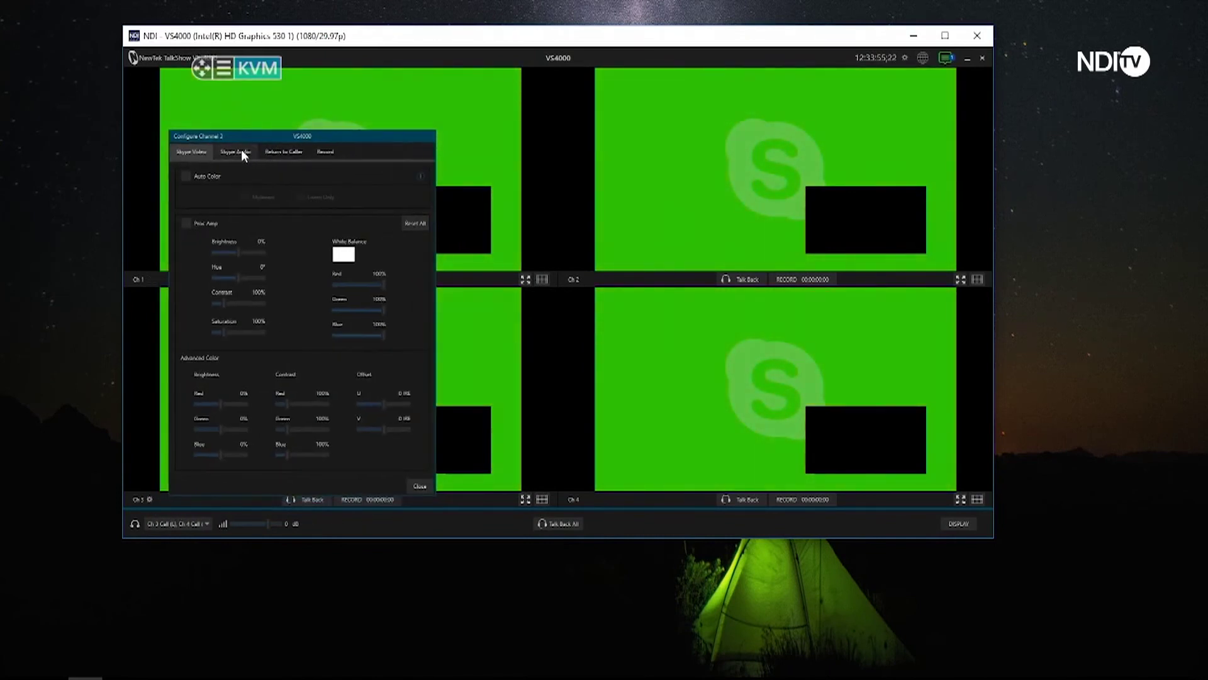
left_click(239, 151)
left_click(320, 152)
left_click(190, 151)
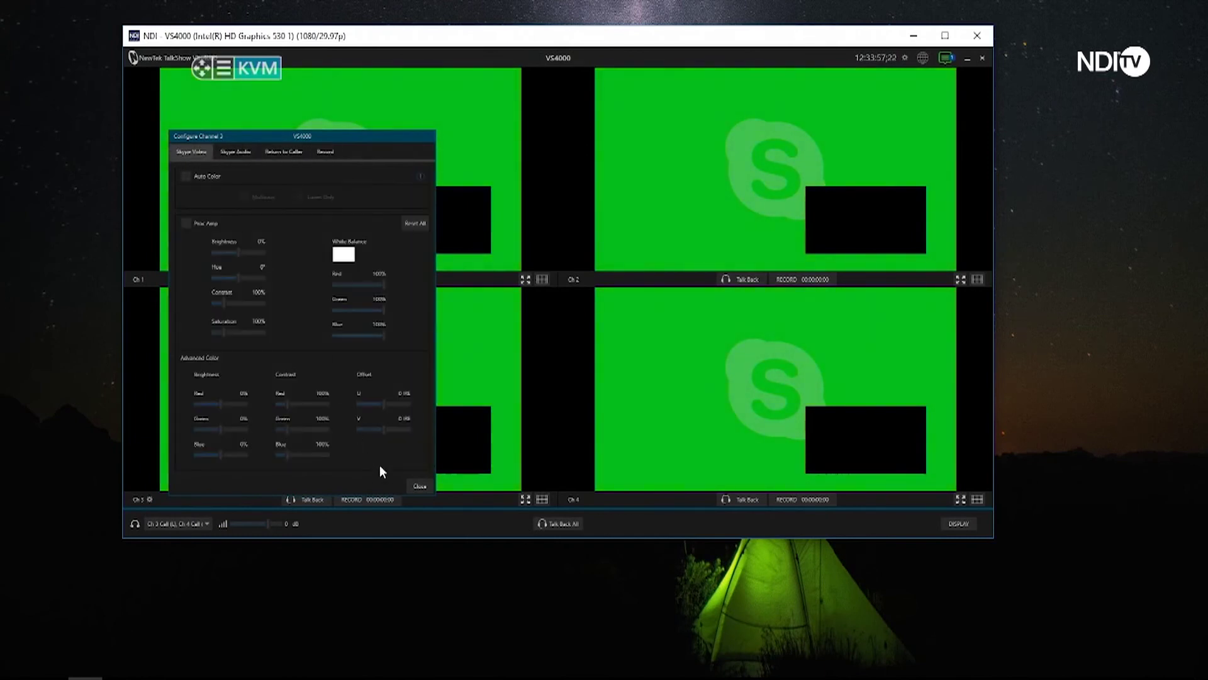
left_click(418, 486)
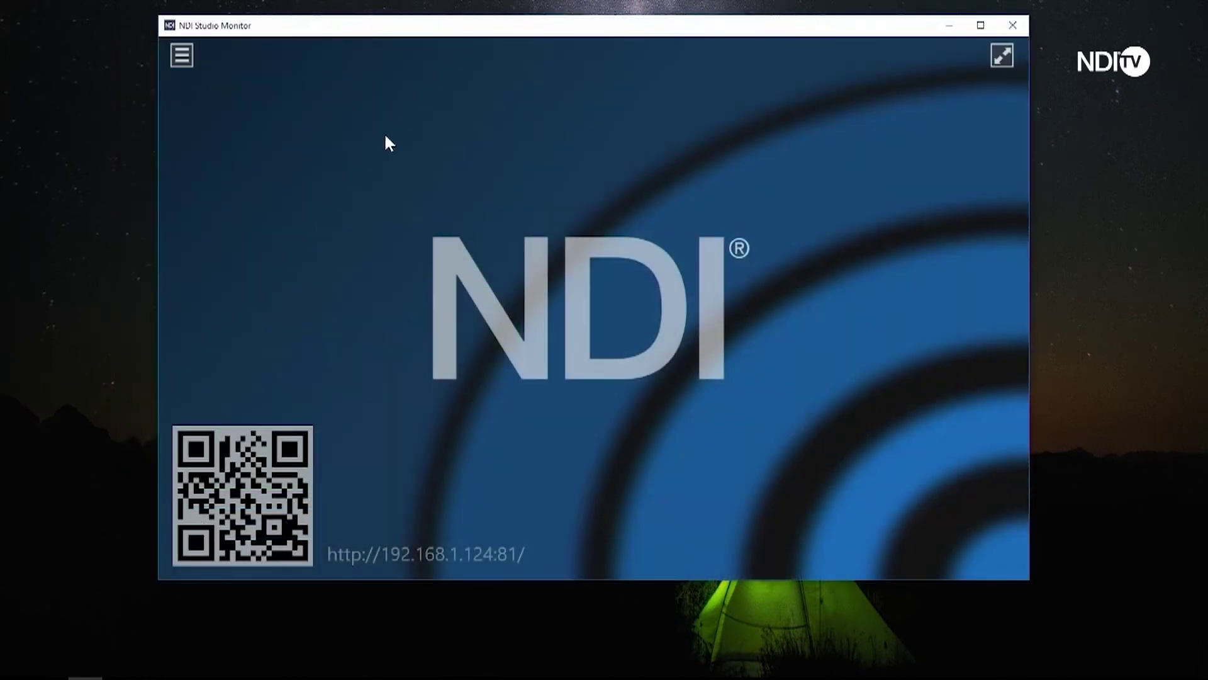
left_click(181, 56)
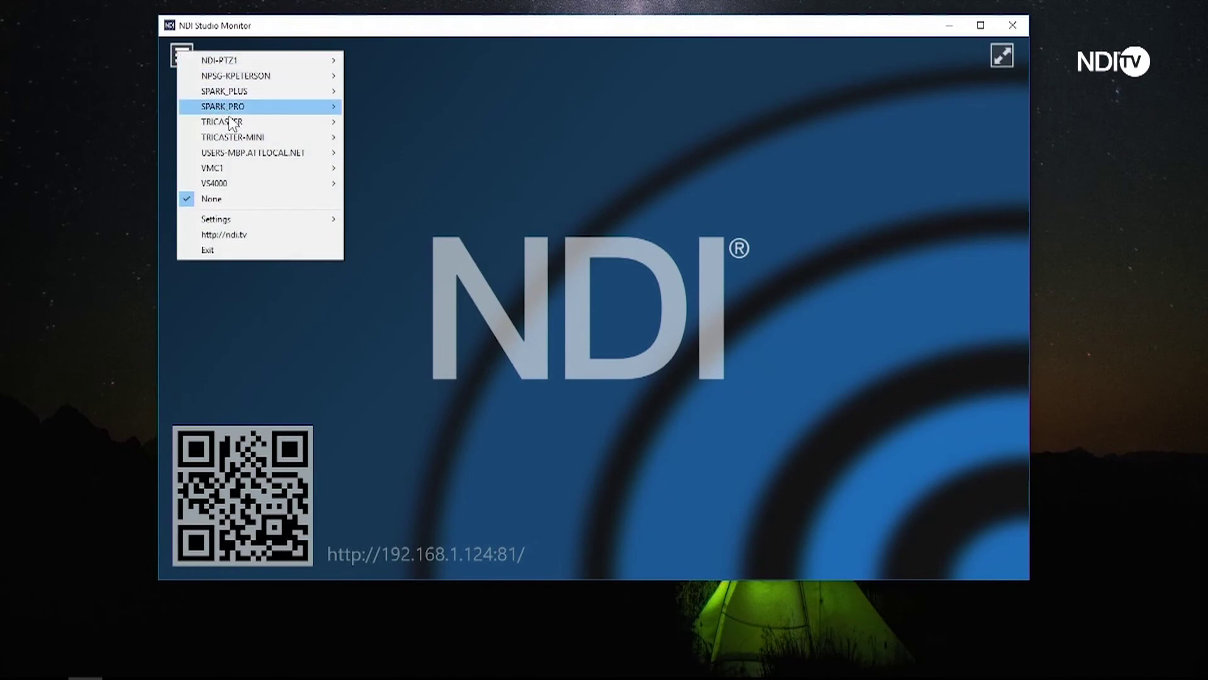
left_click(371, 153)
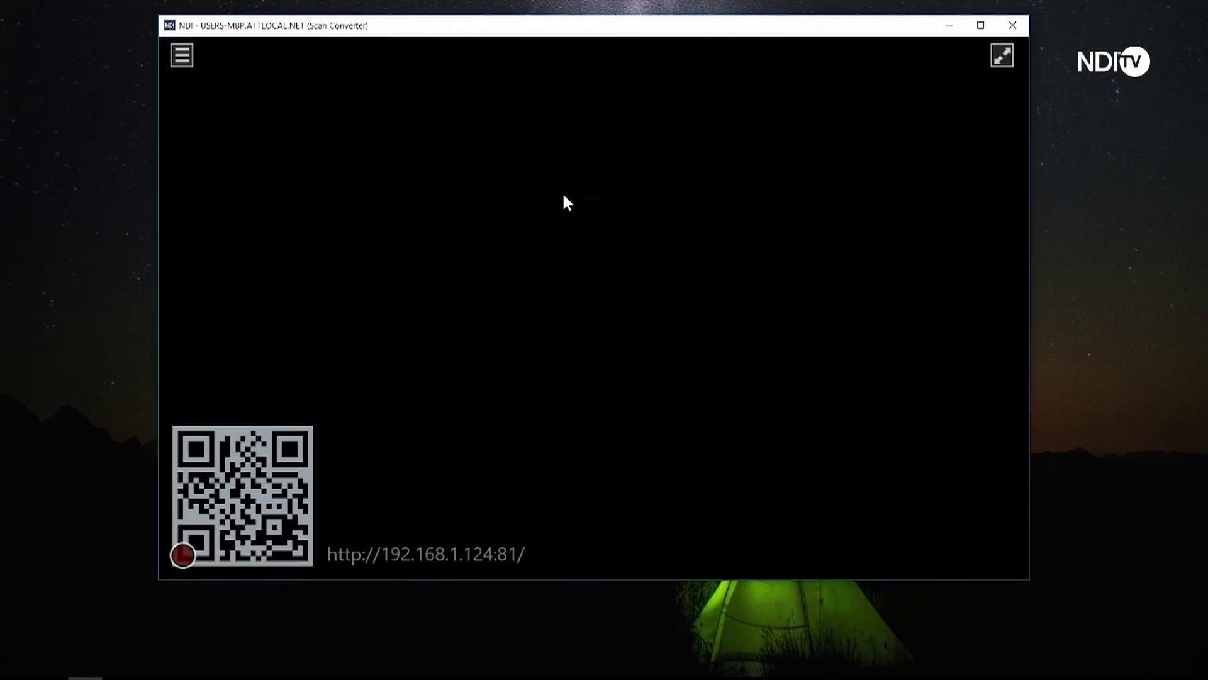